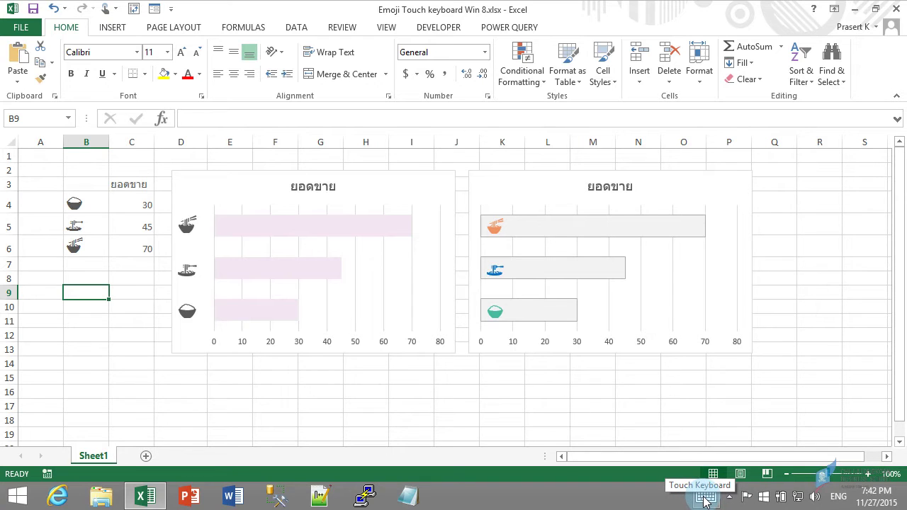
Show the touch keyboard's emoji panel and browse the smiley, celebration and transport sets, ending on food
left_click(704, 501)
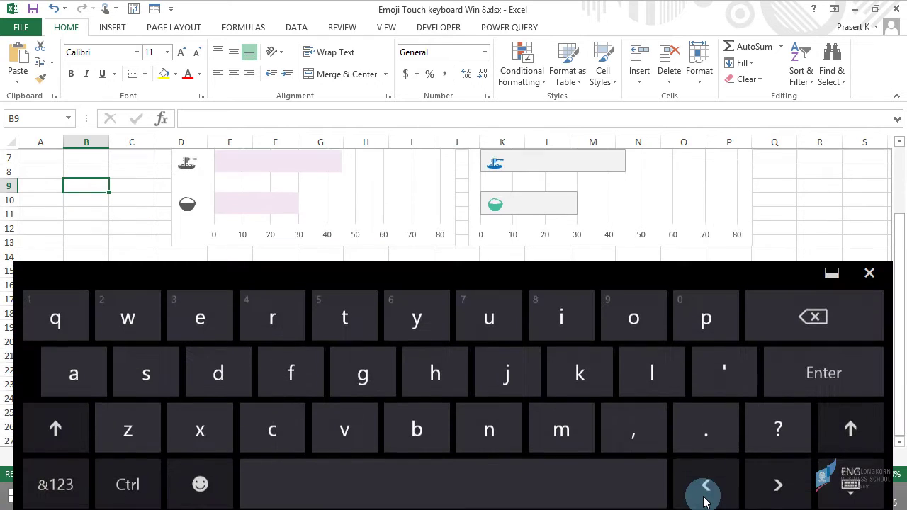
left_click(199, 479)
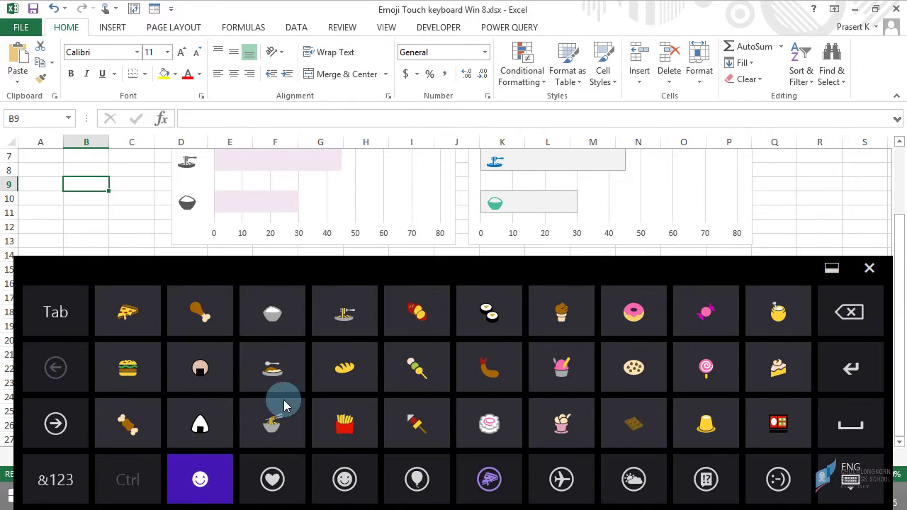
left_click(343, 479)
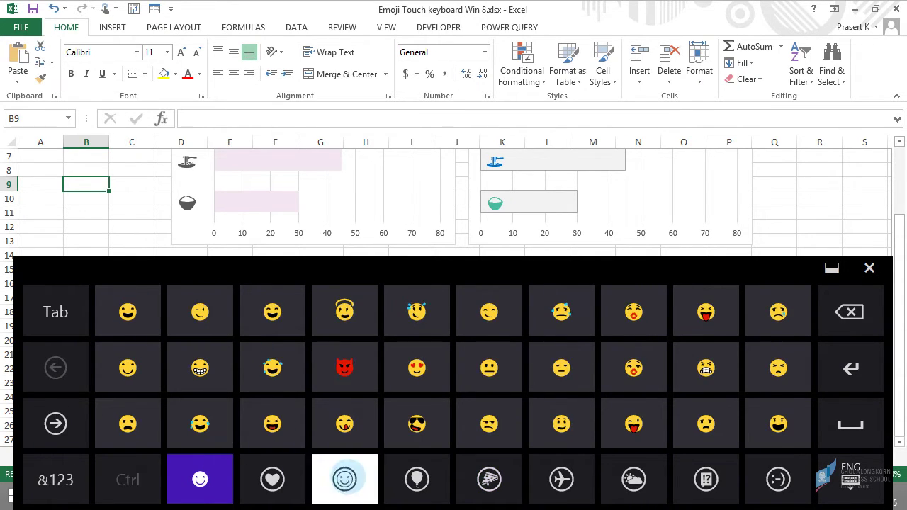
left_click(417, 480)
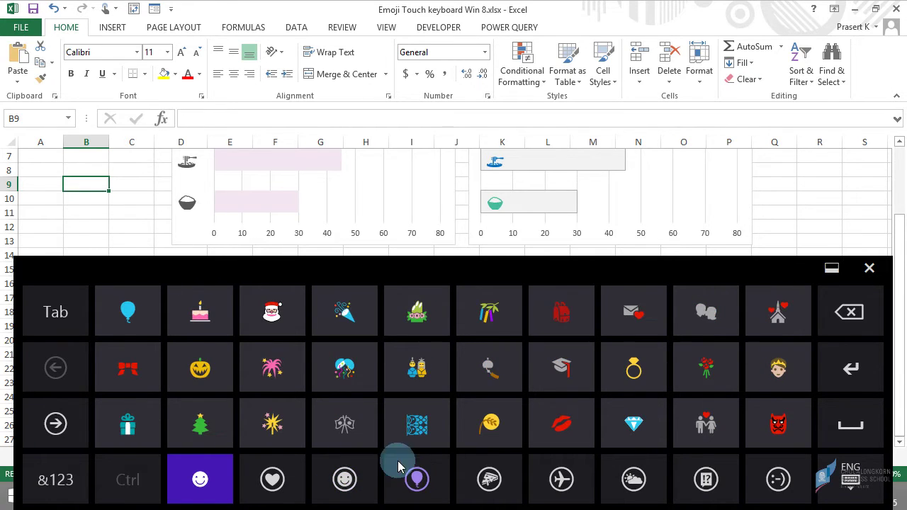
left_click(490, 479)
left_click(559, 488)
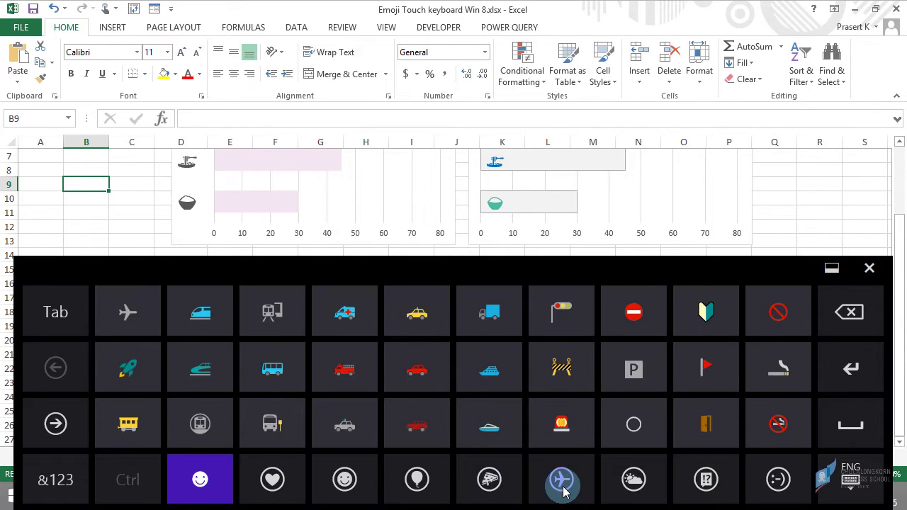
left_click(488, 481)
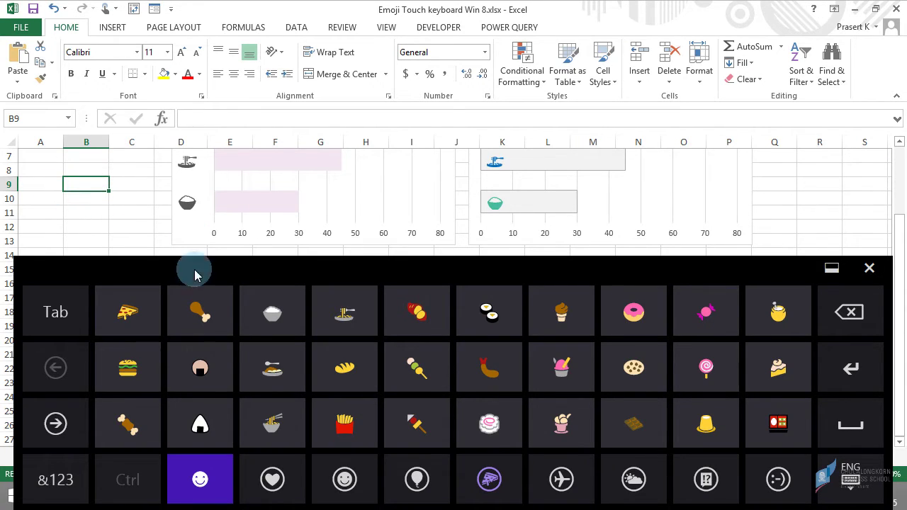
Enter a chicken-leg emoji into cell B9
left_click(199, 309)
left_click(78, 184)
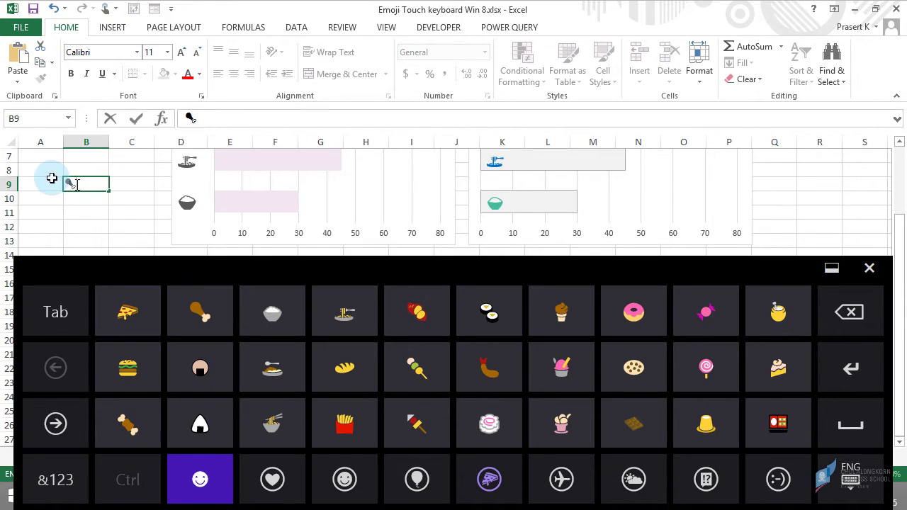
left_click(204, 310)
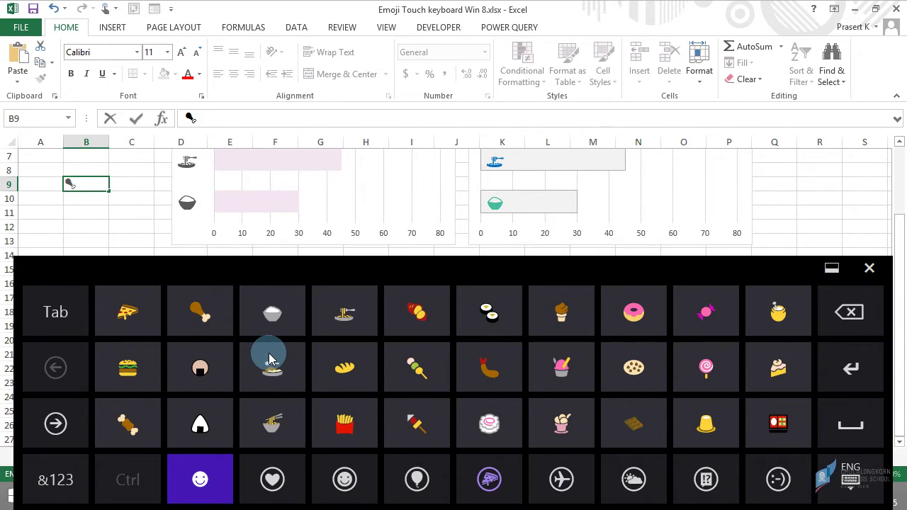
left_click(87, 196)
Enter a pizza emoji into cell B10 and close the touch keyboard
left_click(127, 312)
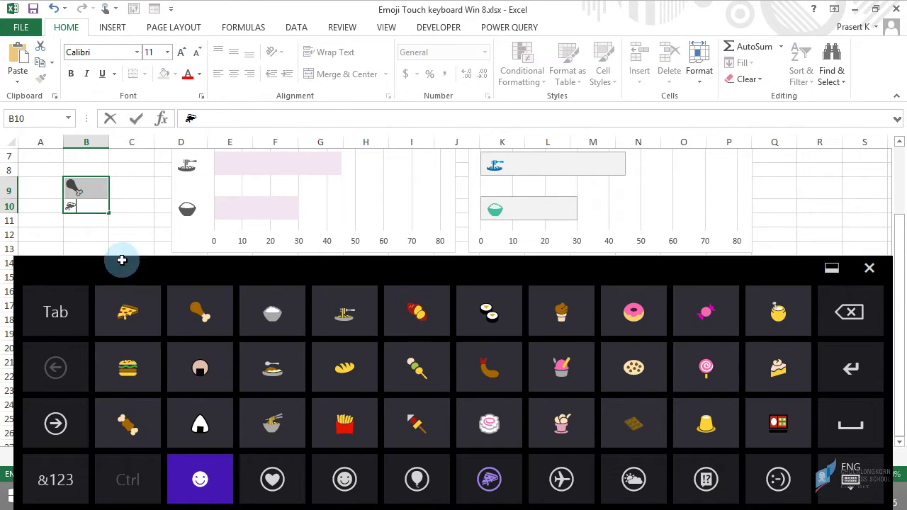
left_click(95, 225)
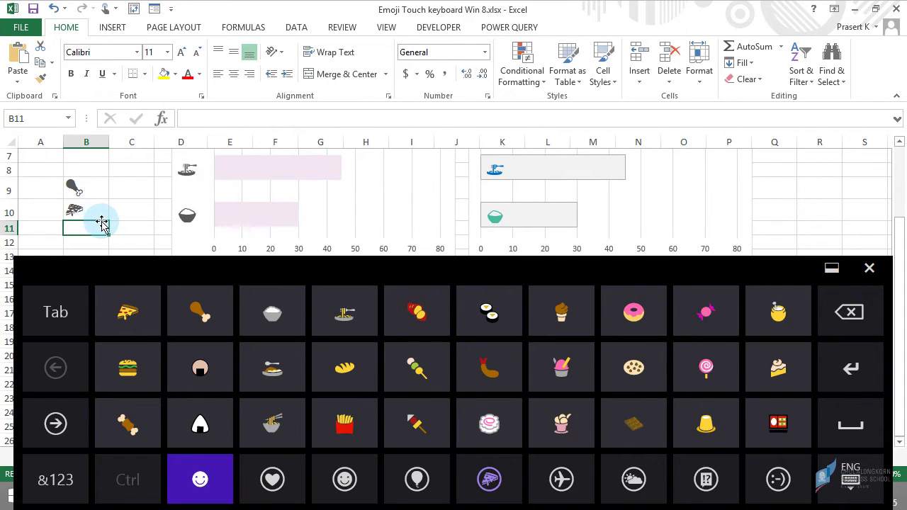
left_click(868, 268)
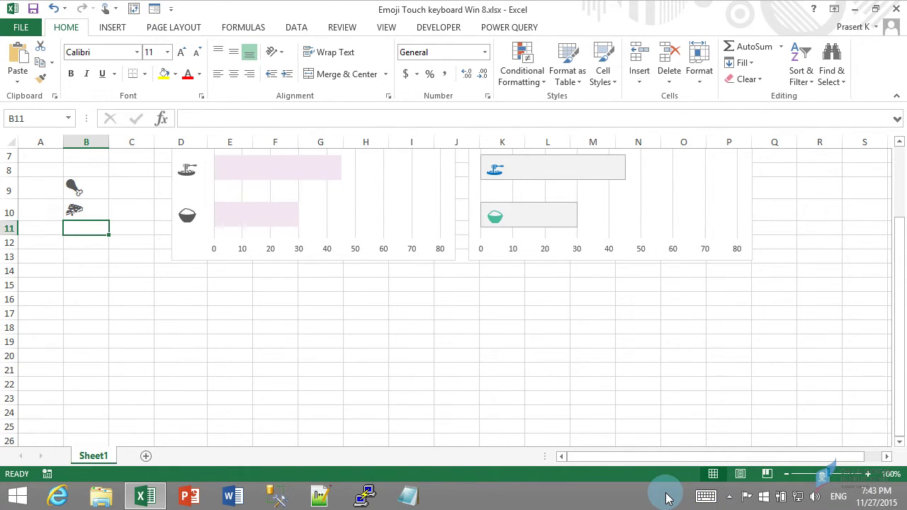
right_click(666, 498)
mouse_move(717, 365)
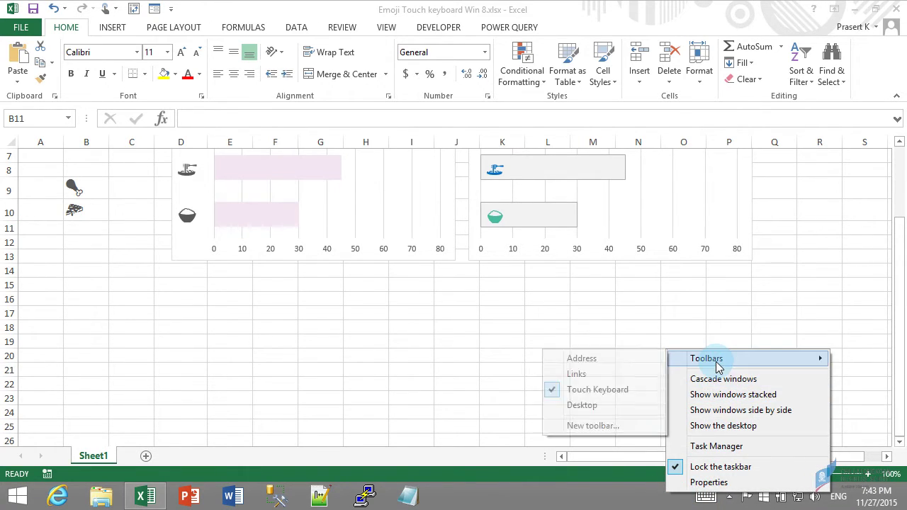
left_click(617, 388)
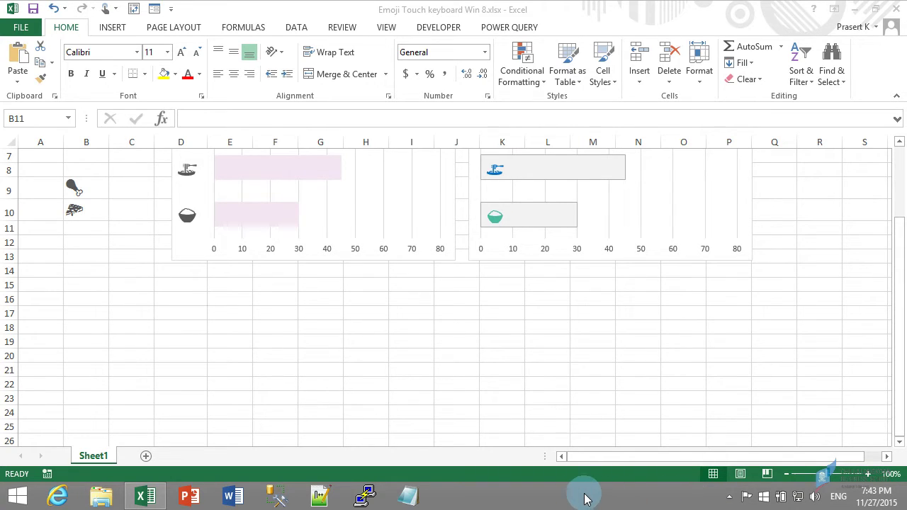
right_click(692, 500)
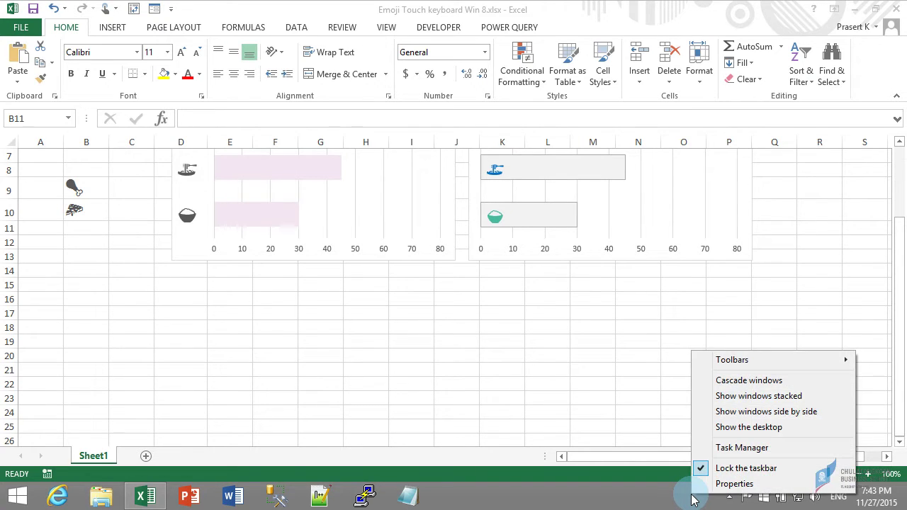
mouse_move(736, 363)
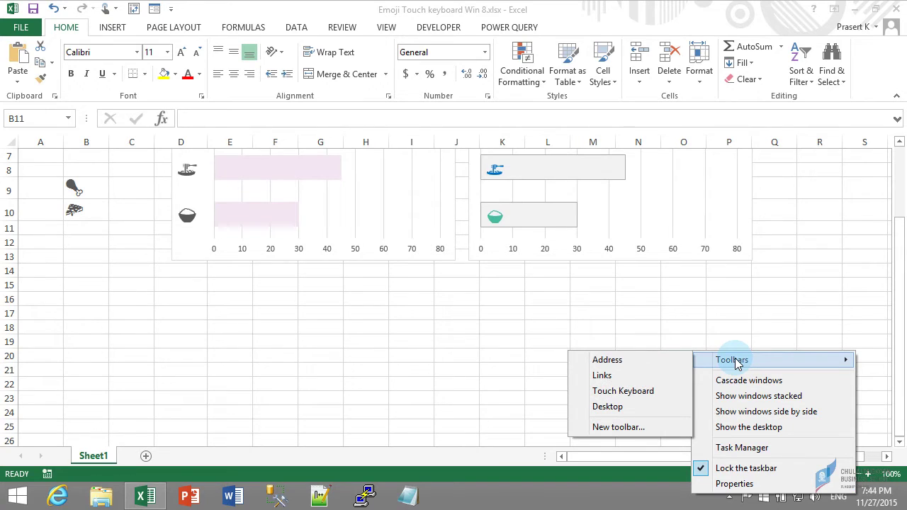
left_click(663, 394)
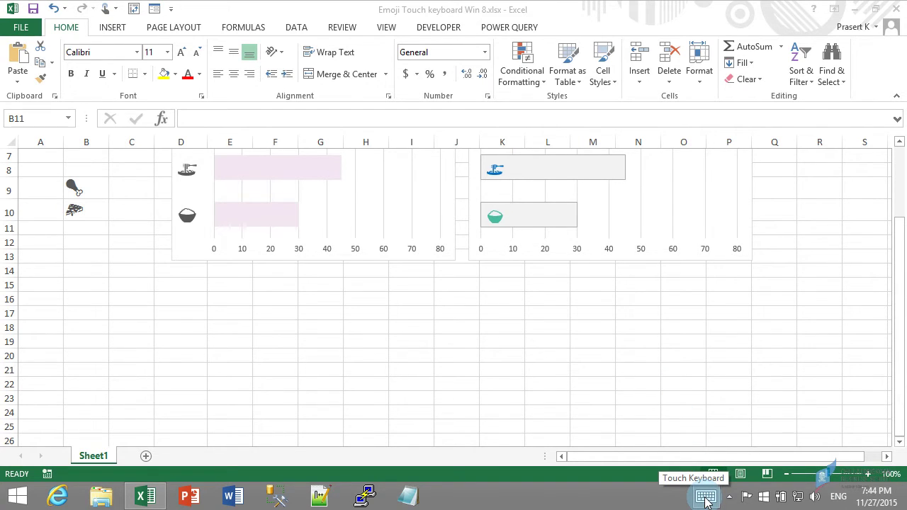
Bring up the emoji touch keyboard and put a rice-bowl emoji in cell B11
left_click(706, 500)
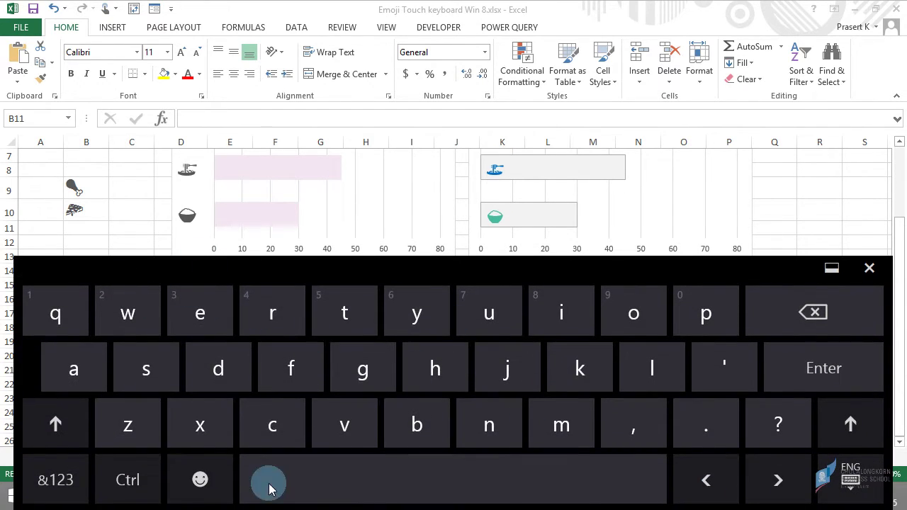
left_click(202, 481)
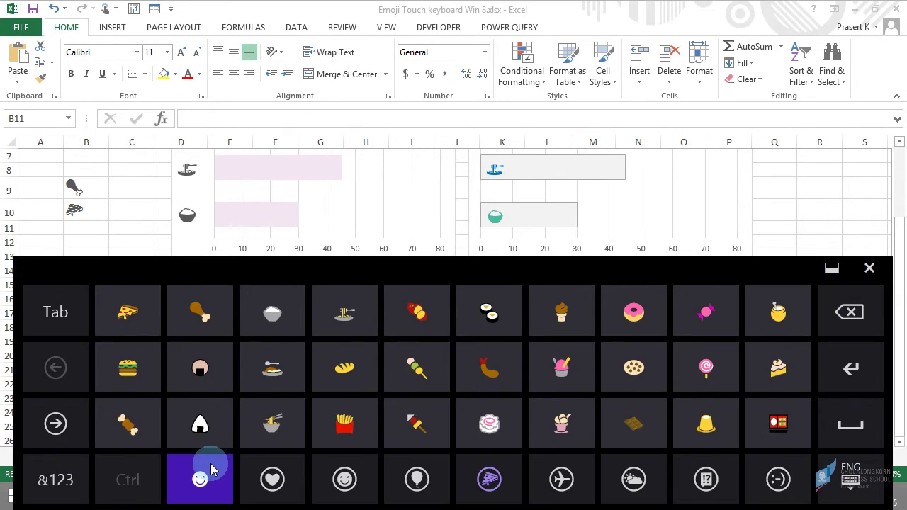
left_click(80, 231)
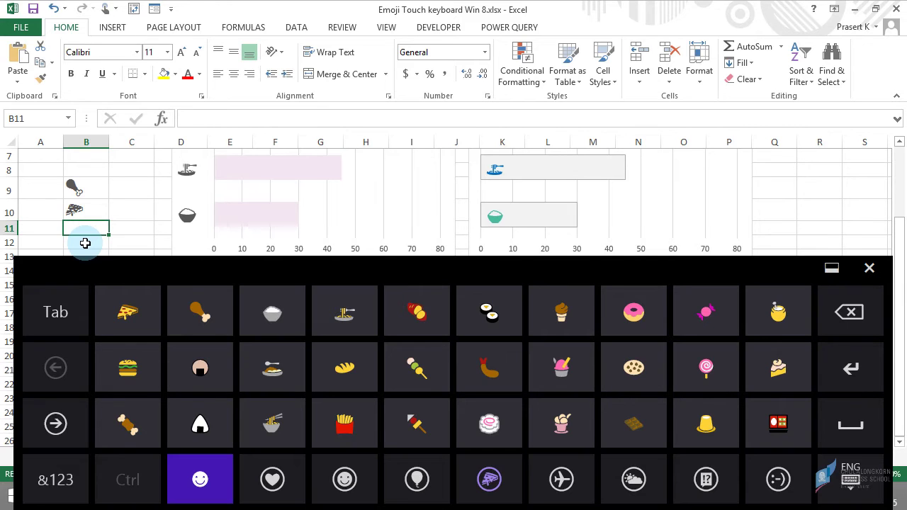
left_click(263, 318)
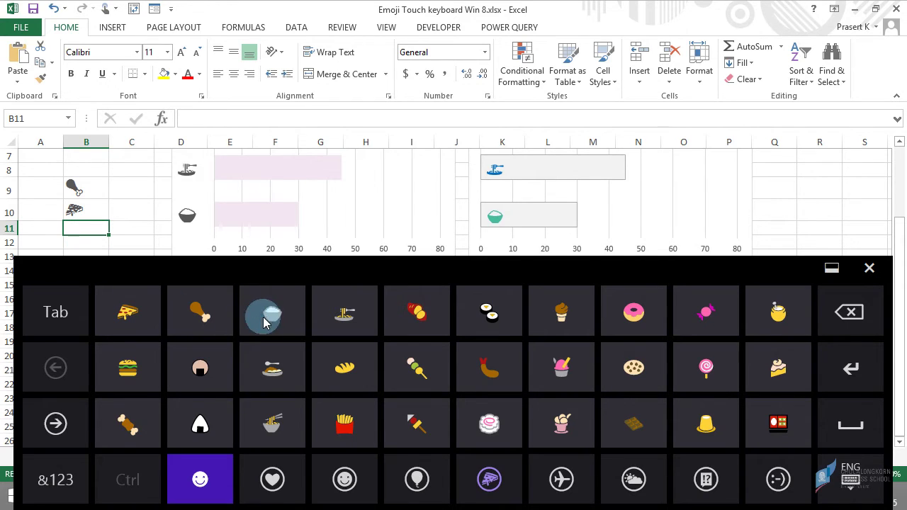
left_click(82, 242)
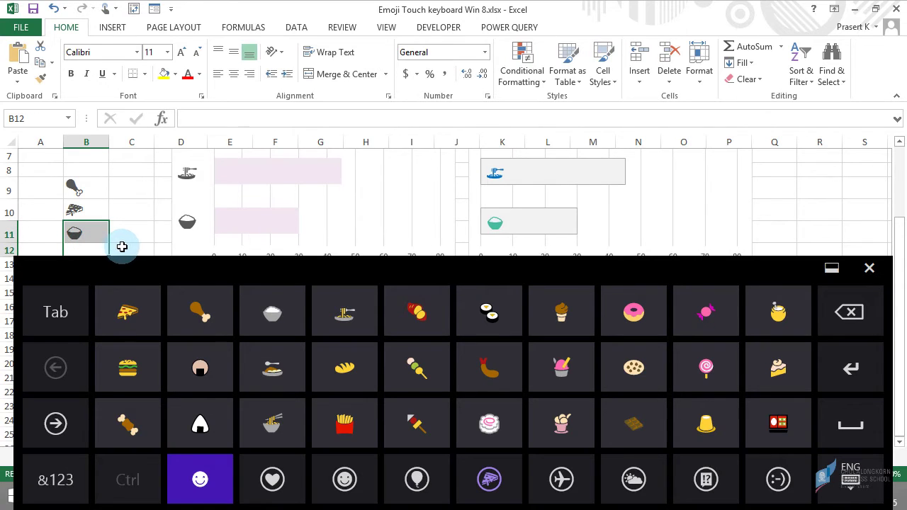
Put another rice-bowl emoji in cell B15 and close the touch keyboard
scroll(122, 233, "down", 2)
left_click(84, 185)
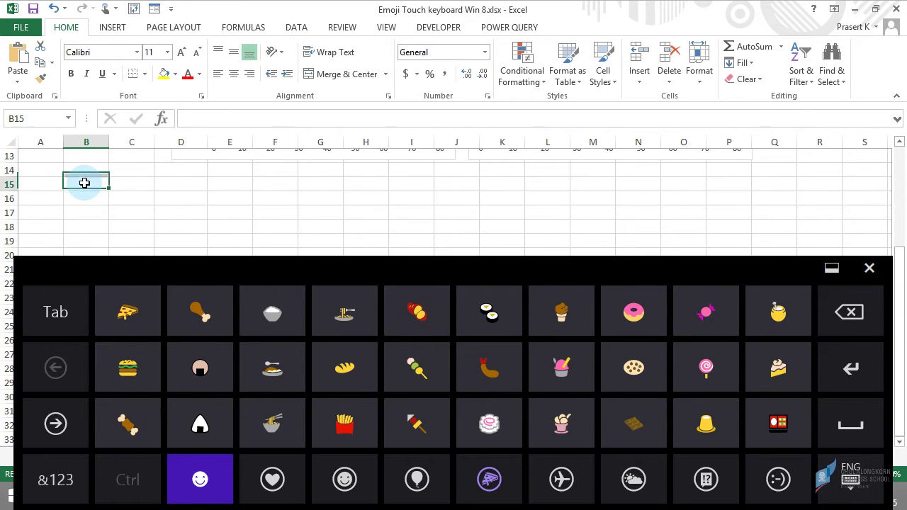
left_click(273, 310)
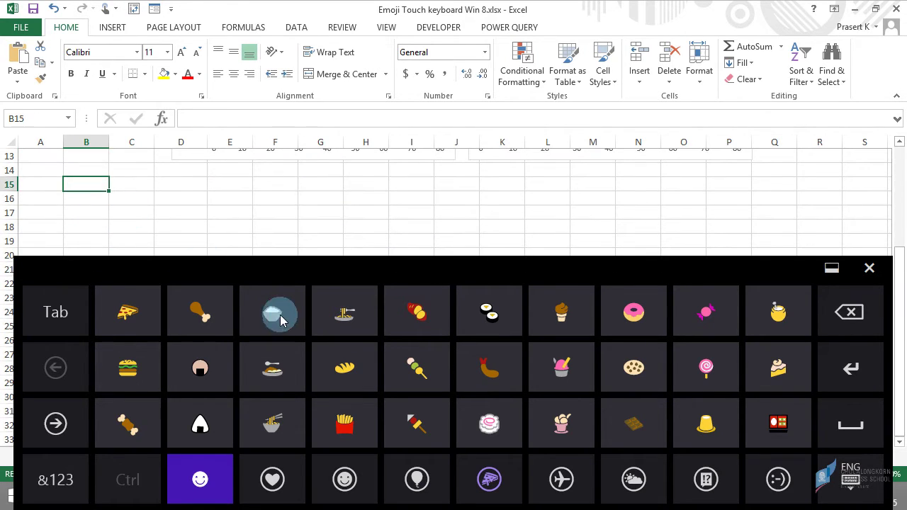
left_click(83, 198)
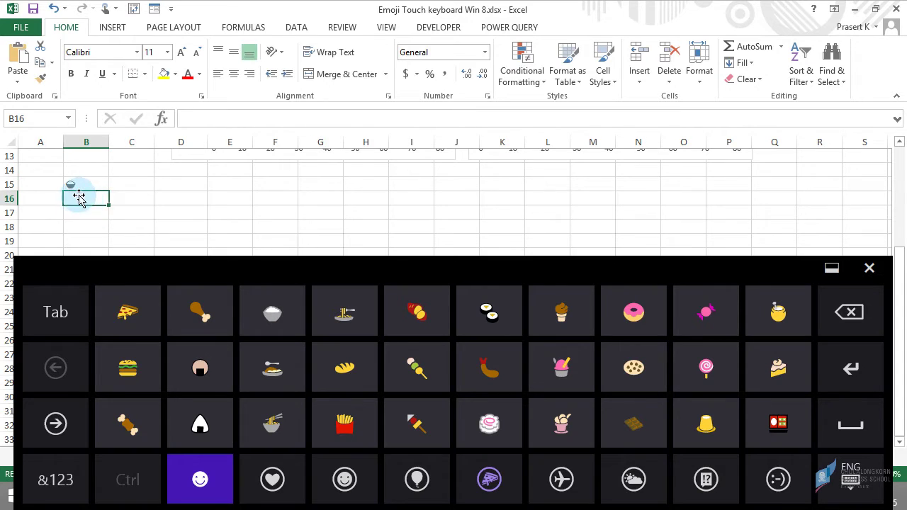
left_click(868, 268)
scroll(515, 312, "up", 3)
scroll(510, 309, "up", 1)
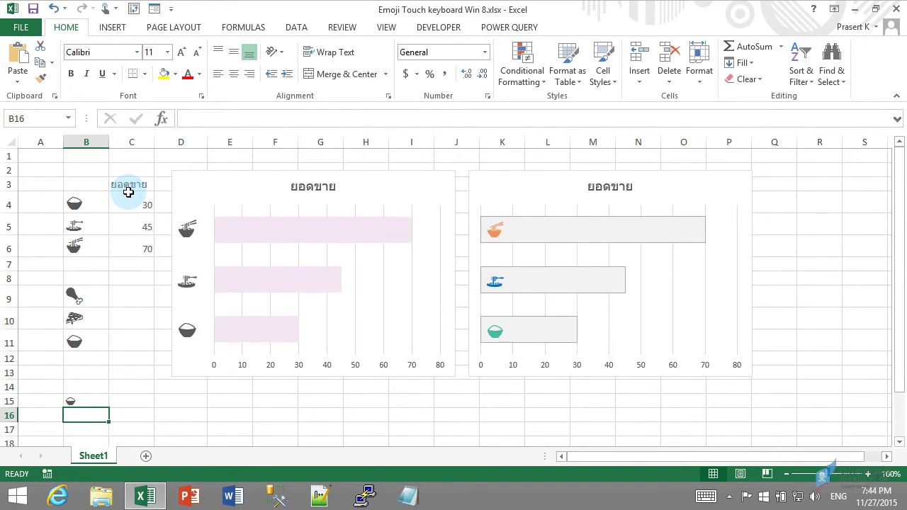
Delete the left bar chart with pale pink bars and monochrome emoji
left_click(75, 200)
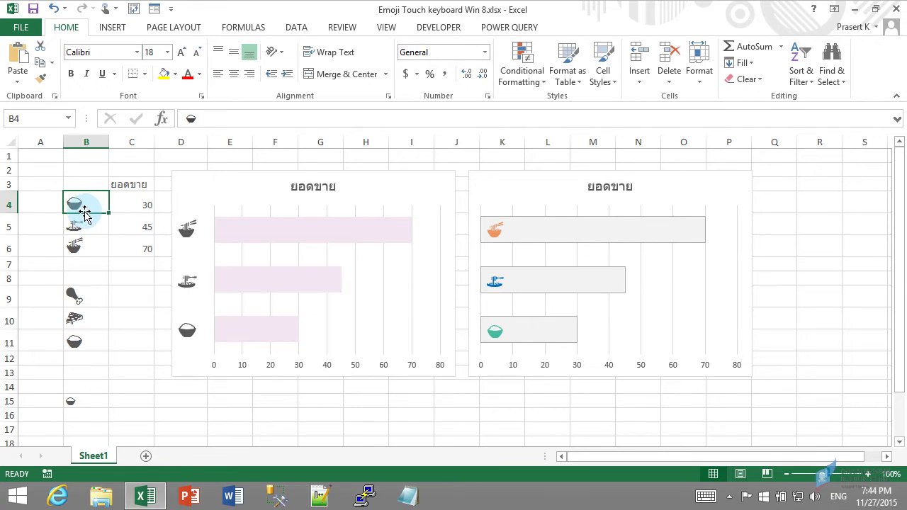
left_click(226, 188)
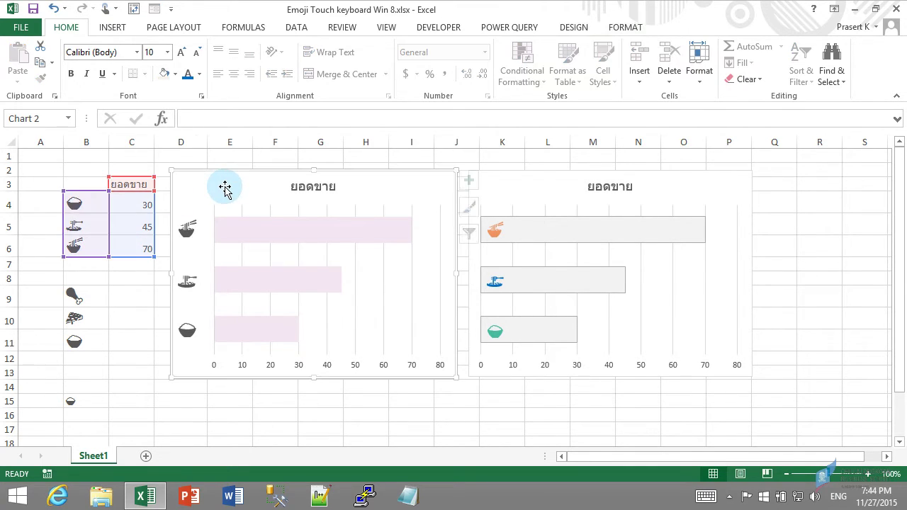
left_click(78, 203)
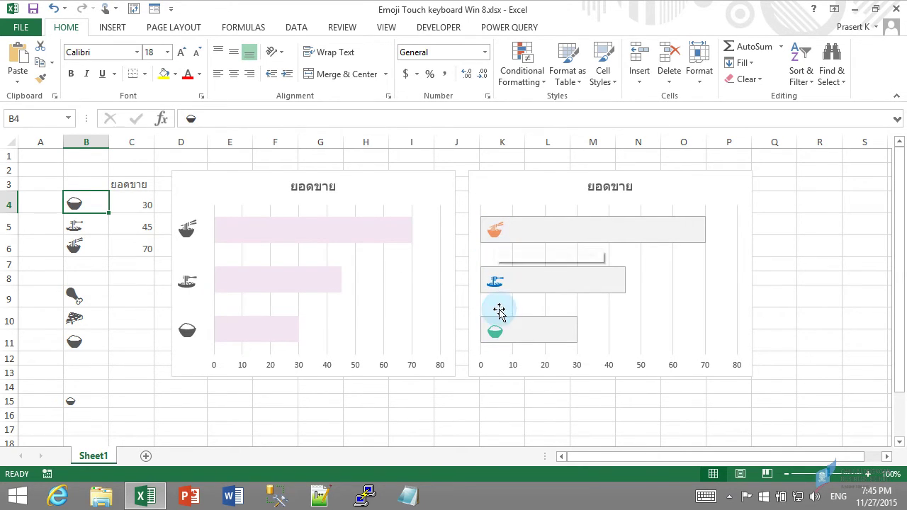
left_click(238, 174)
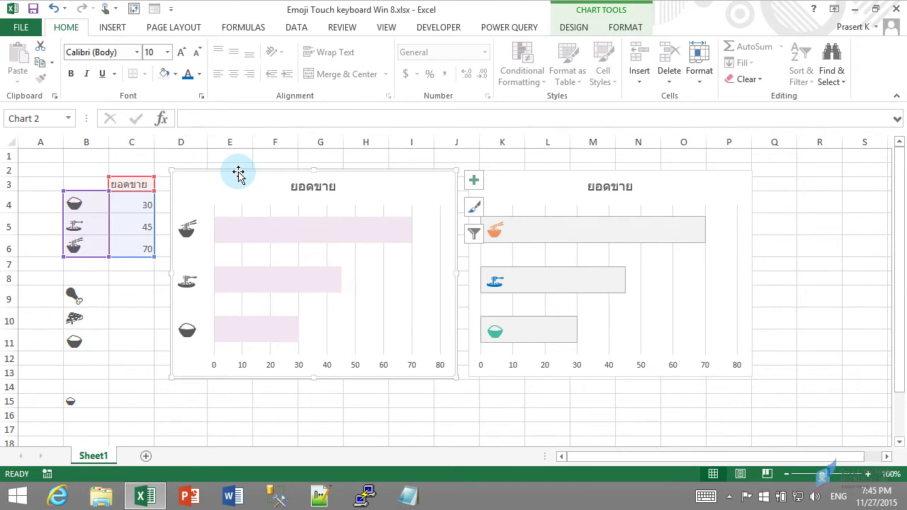
key("Delete")
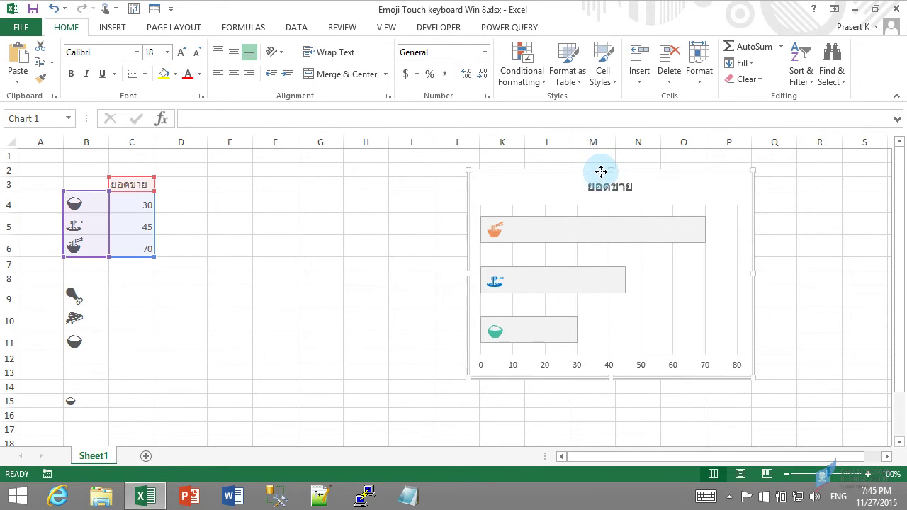
Shift the colour-emoji chart to columns N–S and insert a Clustered Bar chart of B3:C6
left_click_drag(597, 175, 767, 172)
left_click(275, 223)
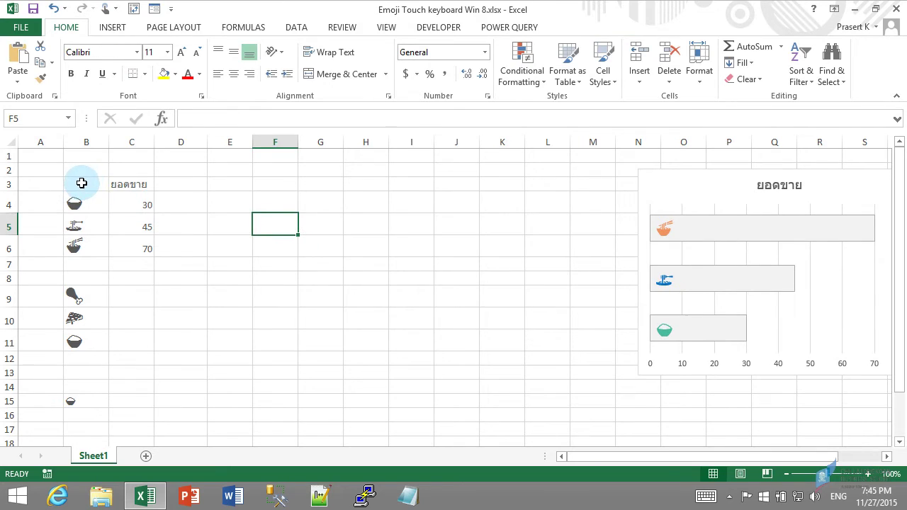
left_click_drag(80, 182, 134, 242)
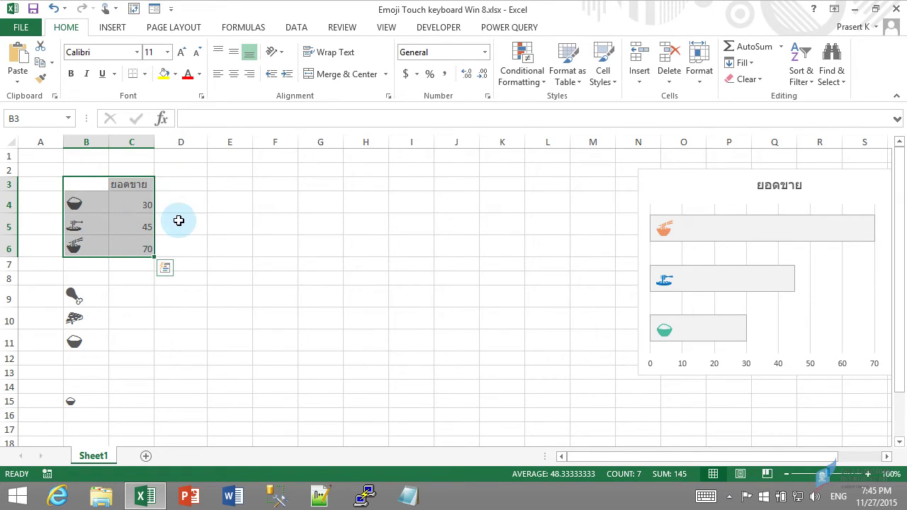
left_click(167, 274)
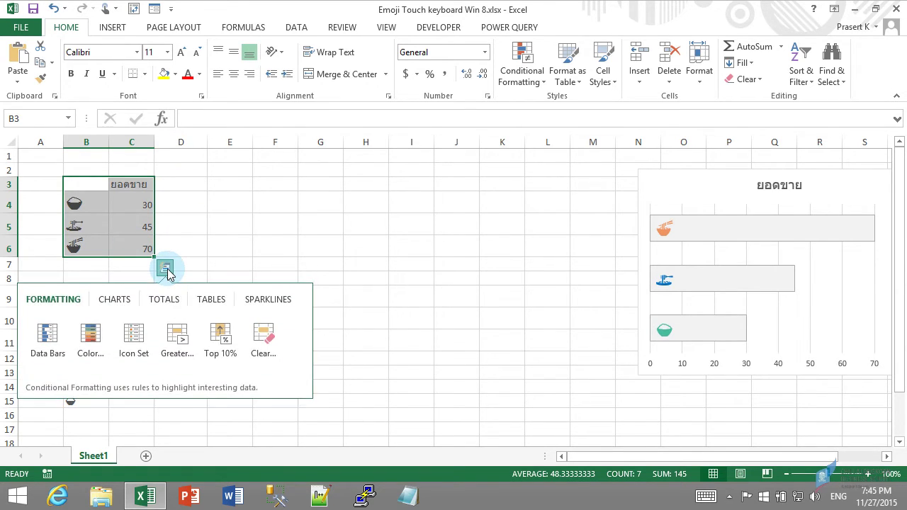
left_click(125, 302)
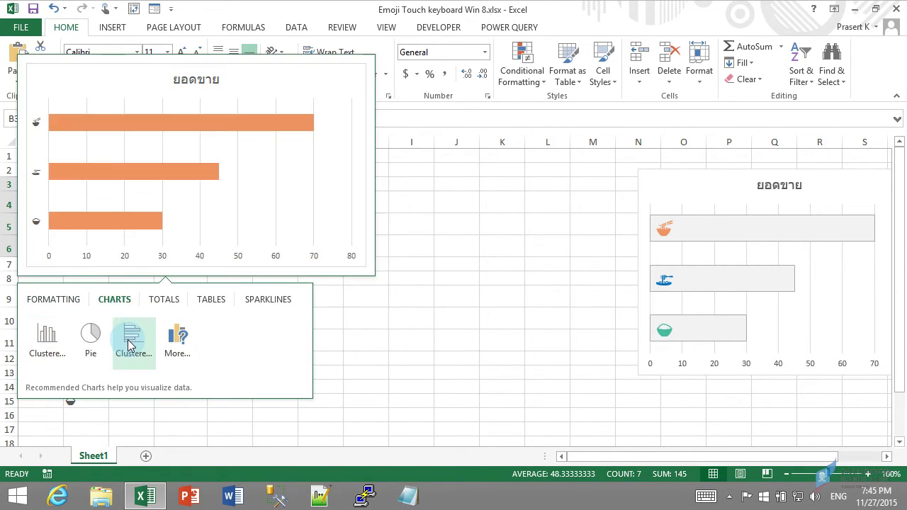
left_click(129, 344)
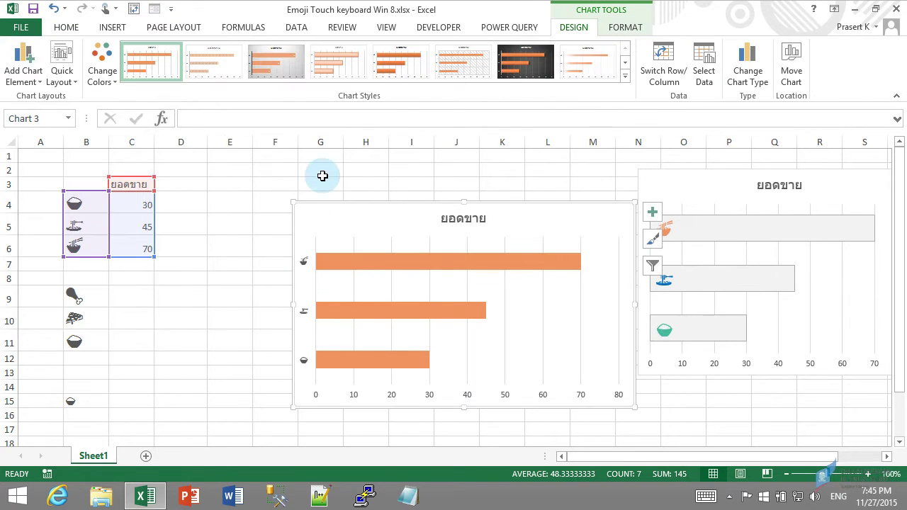
Move the new chart up beside the sales table and make it narrower
left_click_drag(338, 200, 235, 163)
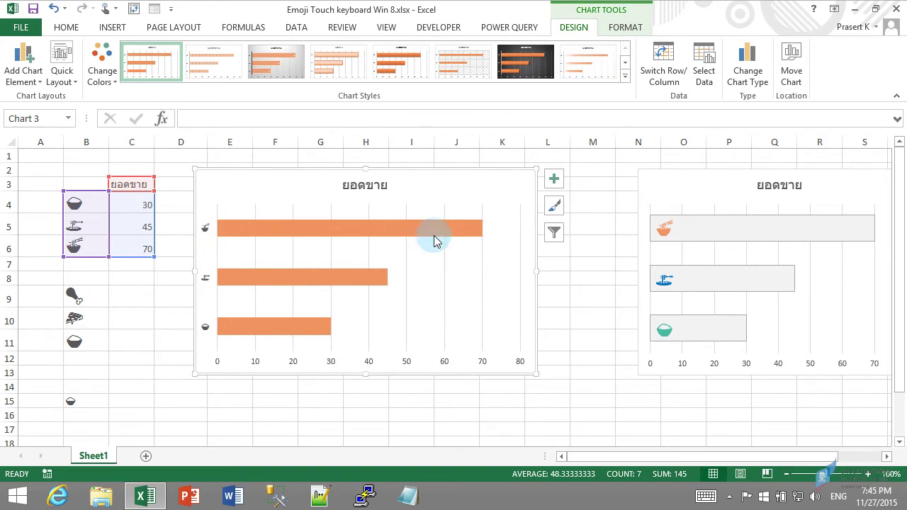
left_click_drag(537, 271, 499, 271)
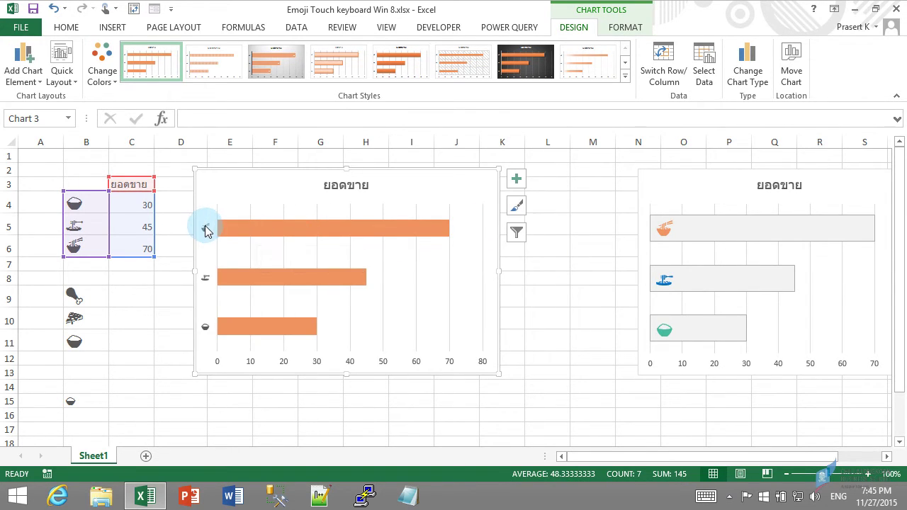
left_click(209, 232)
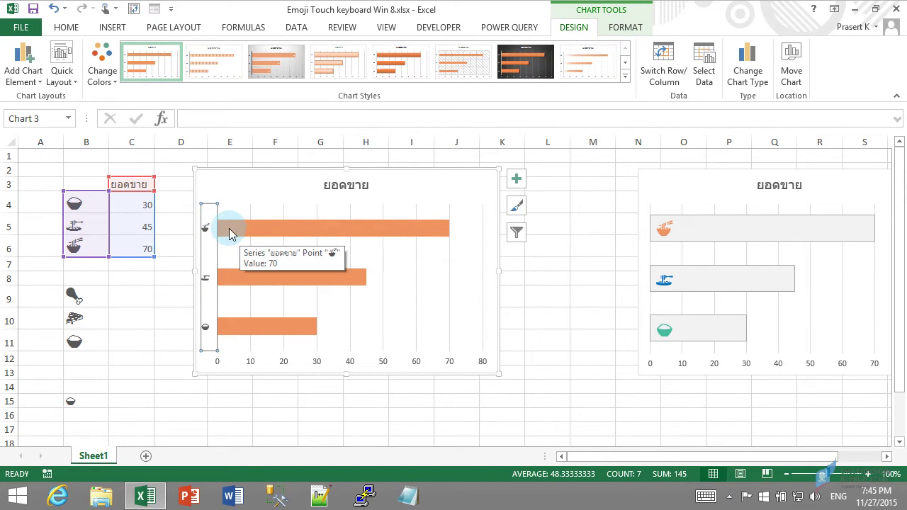
Increase the new chart's emoji axis label font size to 18 pt
left_click(64, 26)
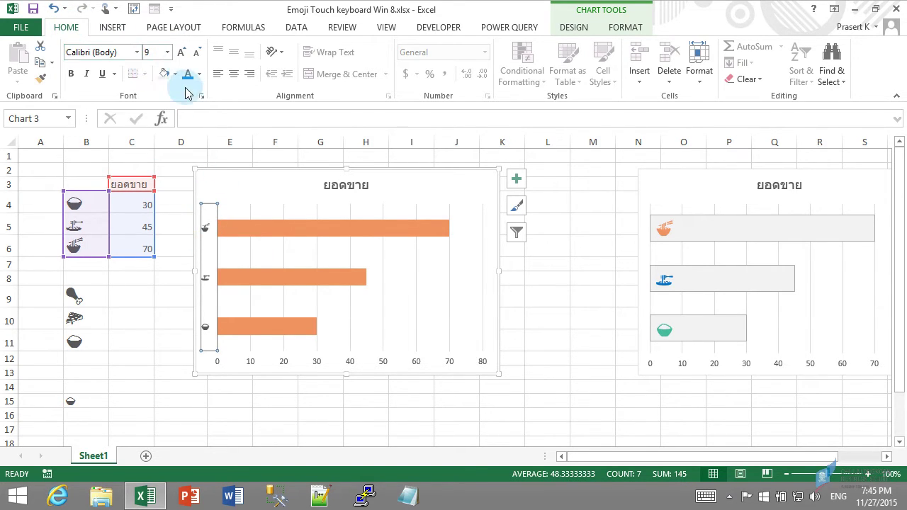
left_click(181, 53)
left_click(182, 53)
left_click(181, 54)
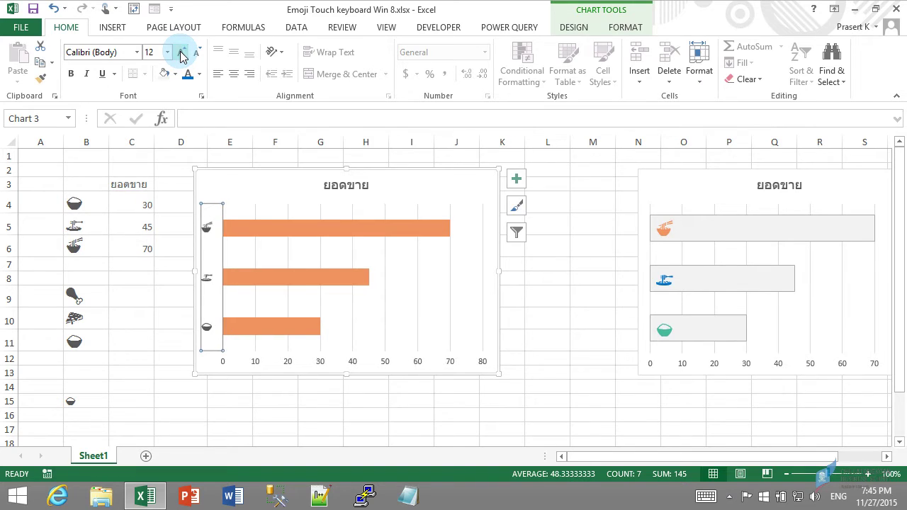
left_click(182, 54)
left_click(182, 54)
left_click(182, 54)
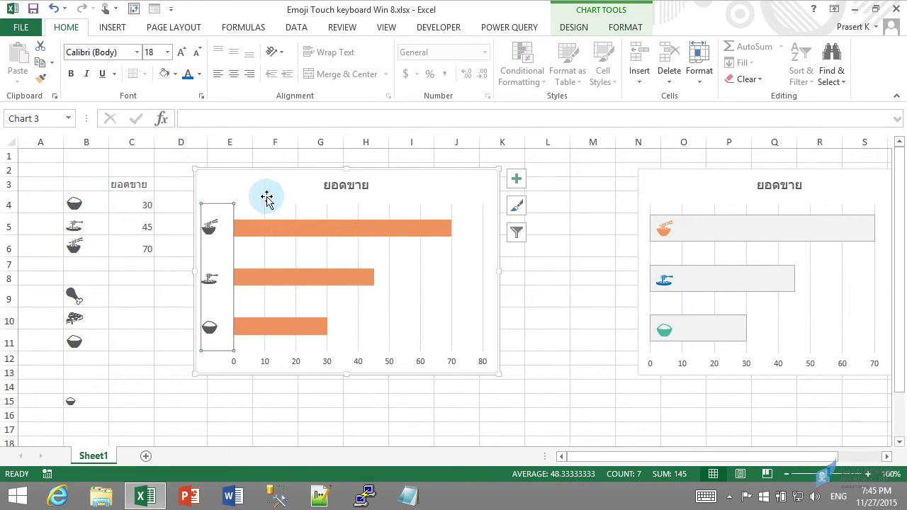
left_click(263, 192)
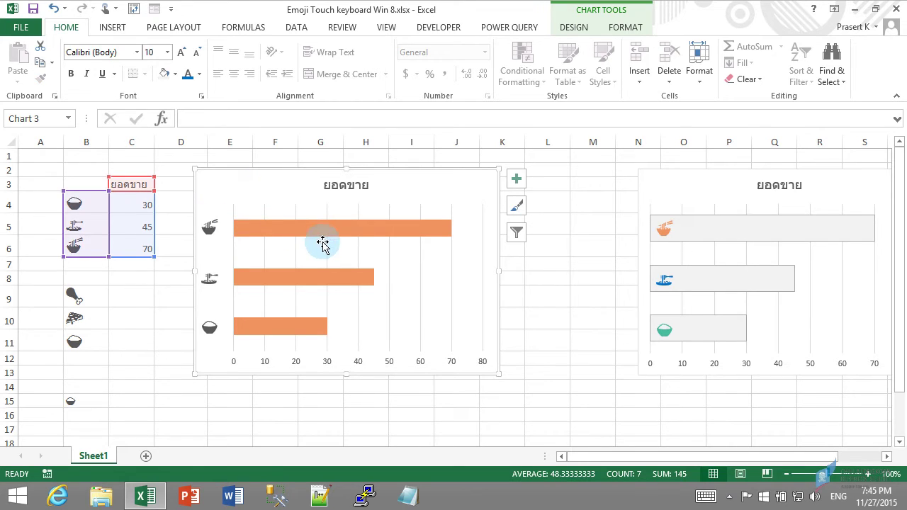
left_click(306, 226)
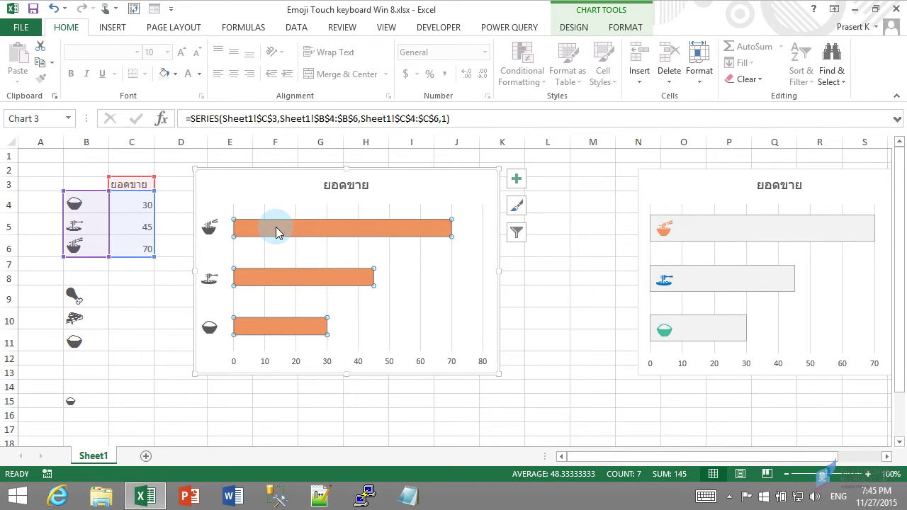
Reduce the bar series gap width from 182% to 84% in Format Data Series
right_click(313, 228)
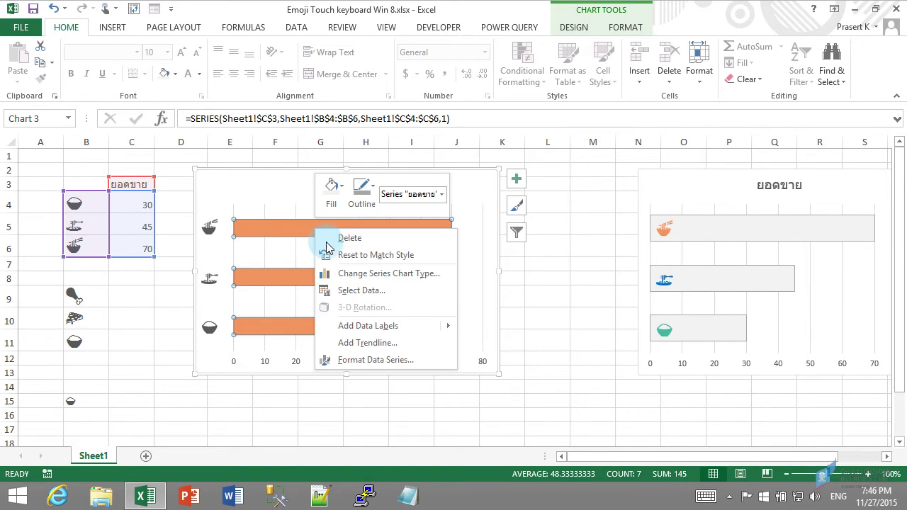
left_click(399, 361)
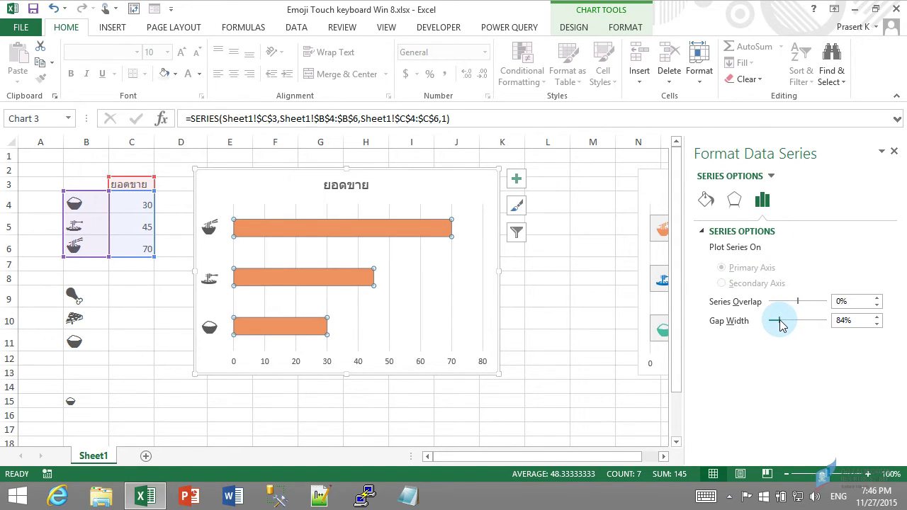
left_click(545, 319)
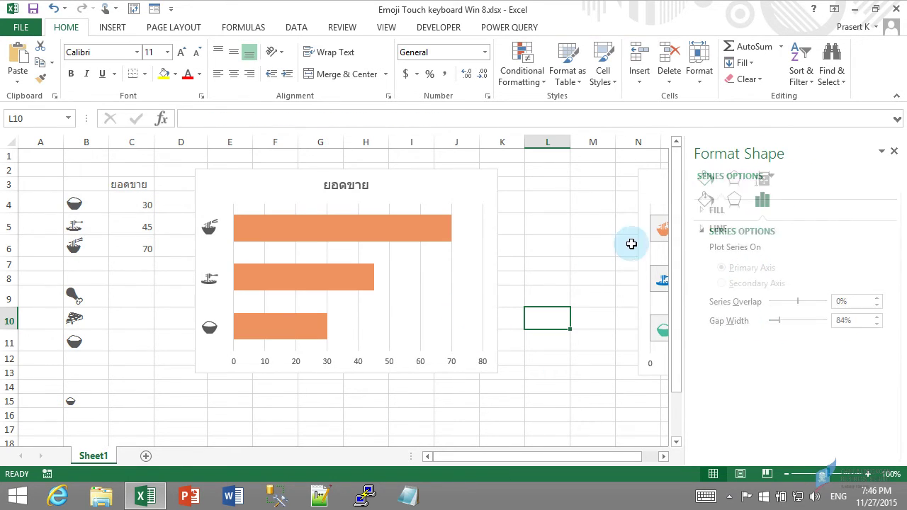
left_click(894, 156)
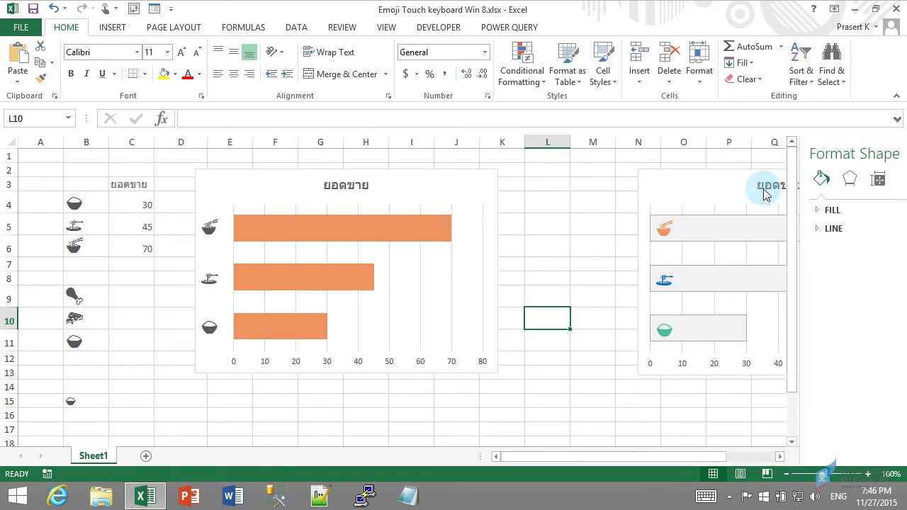
Recolour the new chart's emoji axis labels, first orange, then purple
left_click(209, 230)
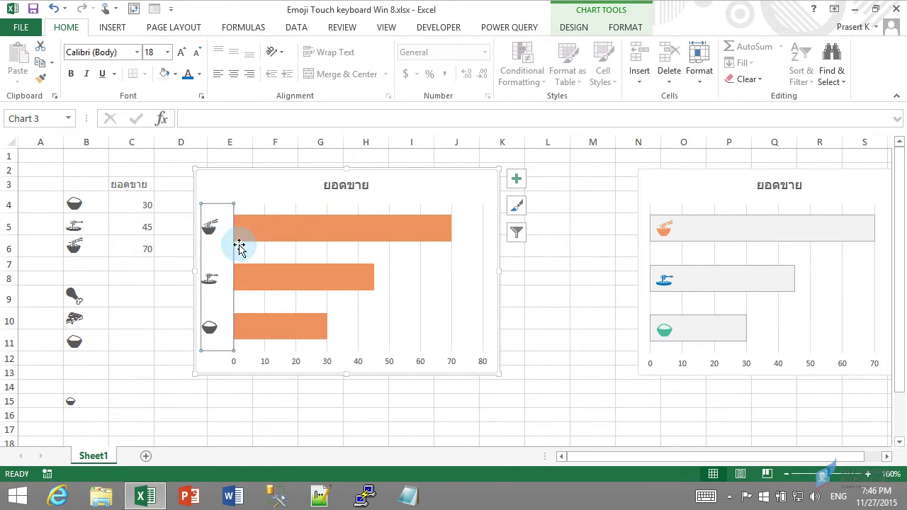
left_click(219, 319)
left_click(199, 74)
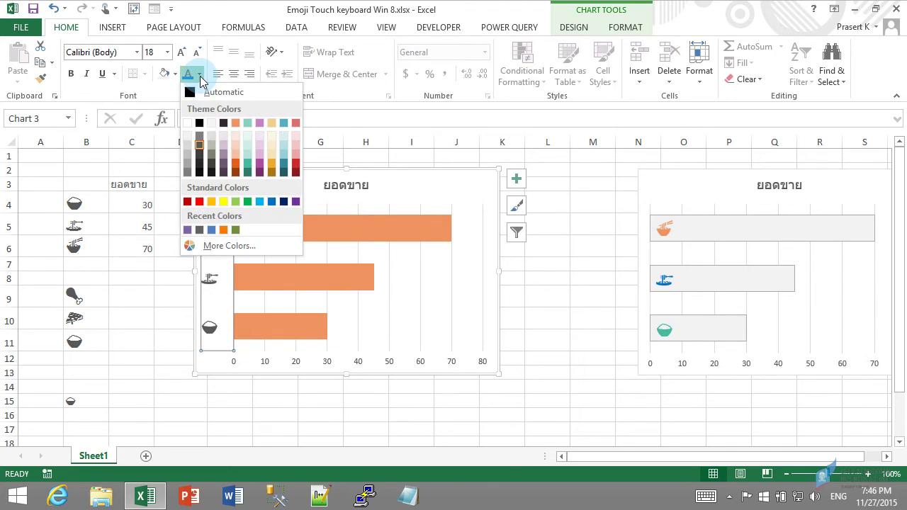
left_click(235, 126)
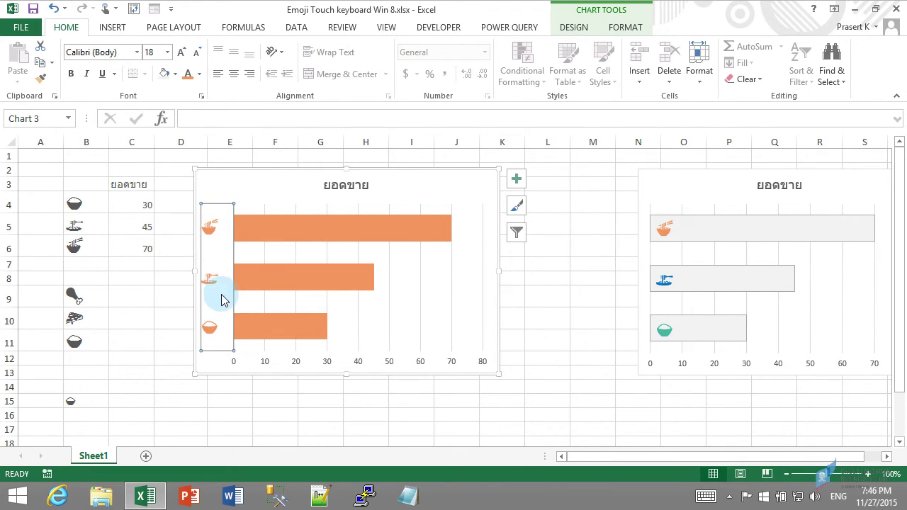
left_click(200, 75)
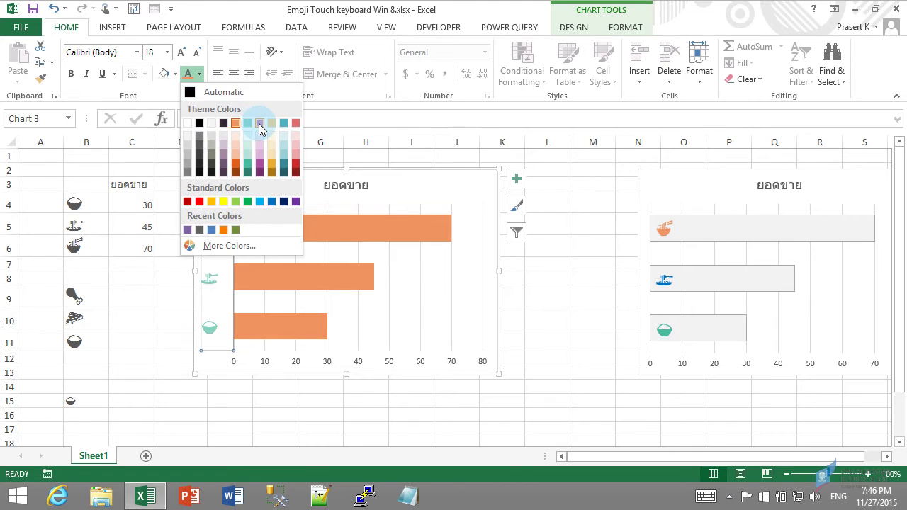
left_click(260, 123)
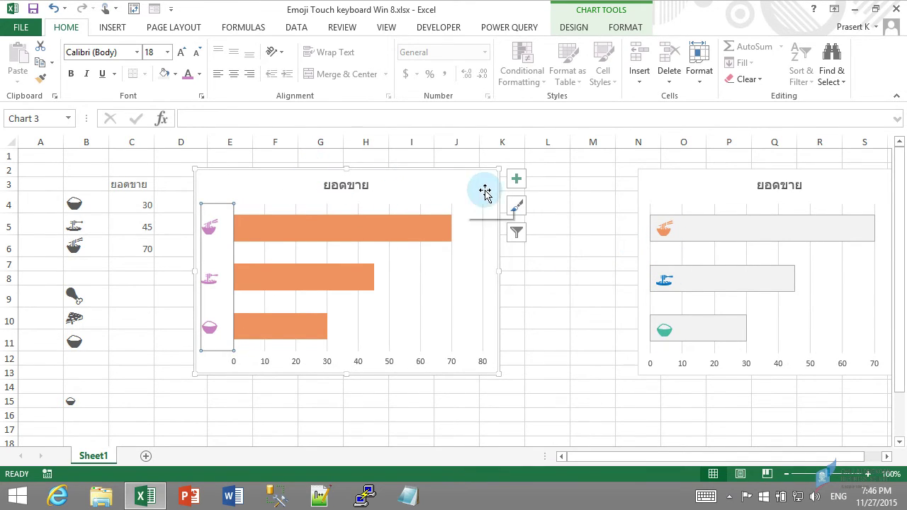
left_click(344, 226)
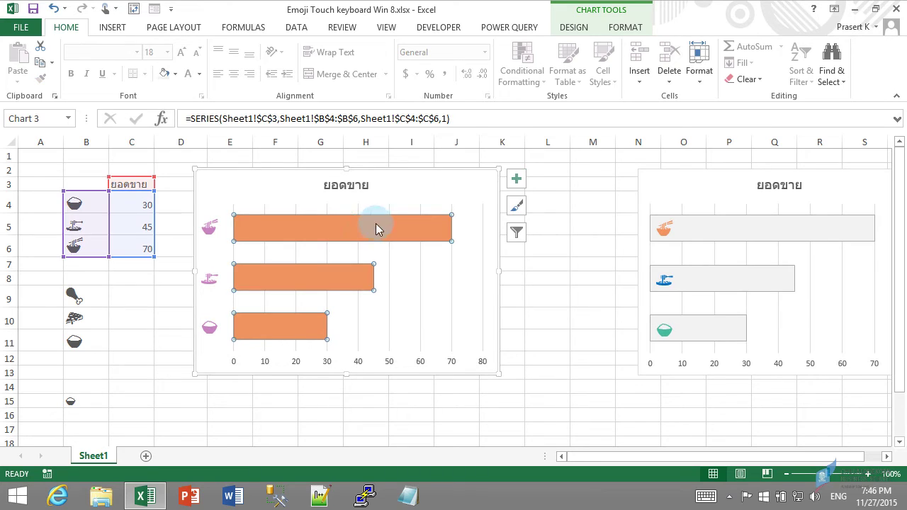
Turn on bar data labels showing 70, 45 and 30 and open Format Data Labels
left_click(515, 181)
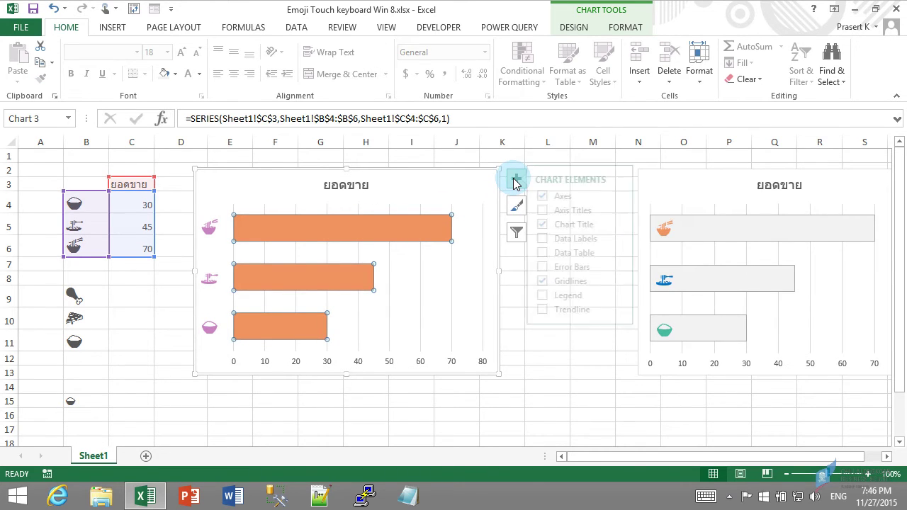
left_click(552, 241)
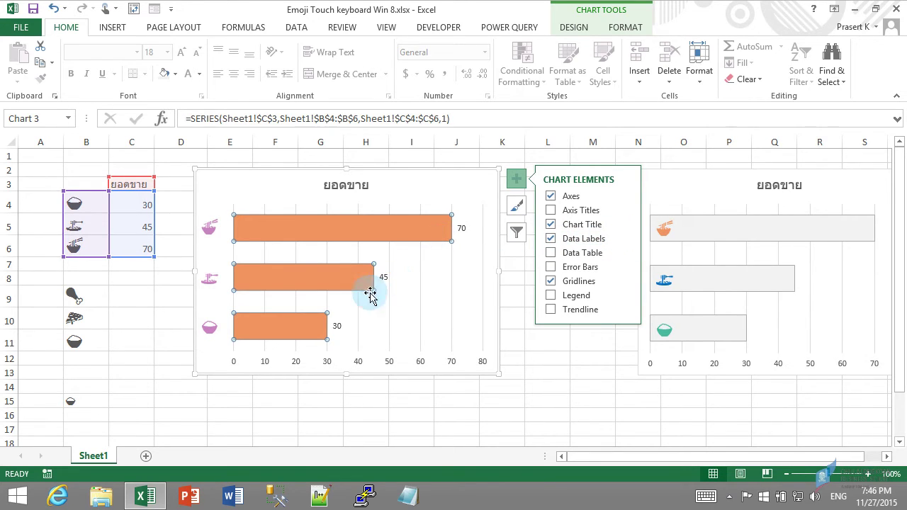
left_click(625, 238)
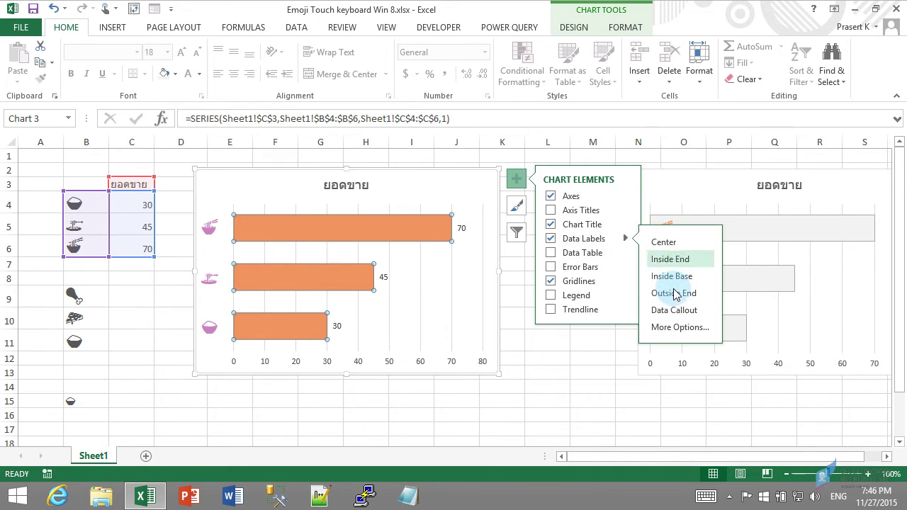
left_click(681, 327)
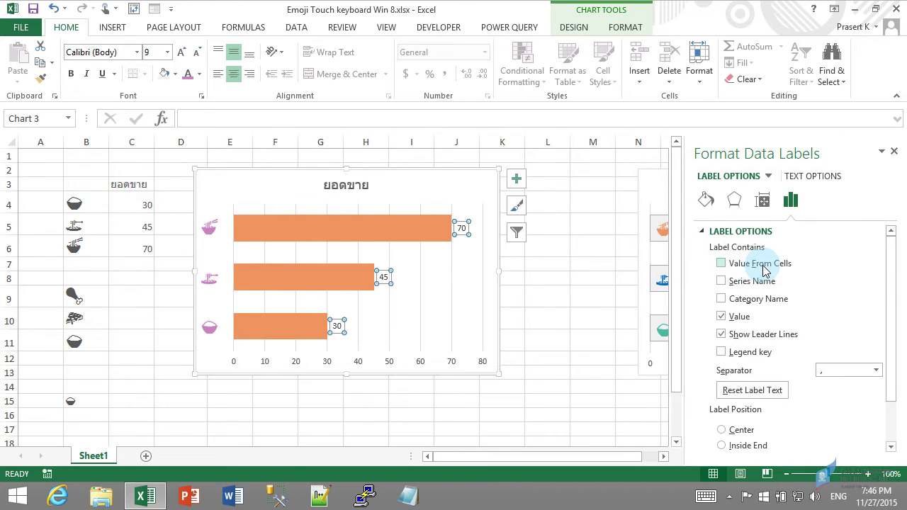
Set the labels to Value From Cells B4:B6, with Value and Show Leader Lines unchecked
left_click(721, 263)
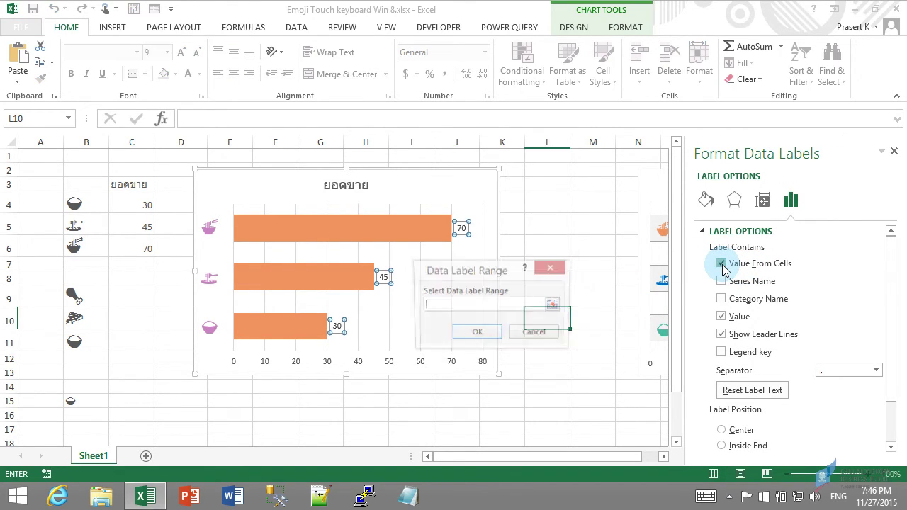
left_click_drag(74, 203, 74, 244)
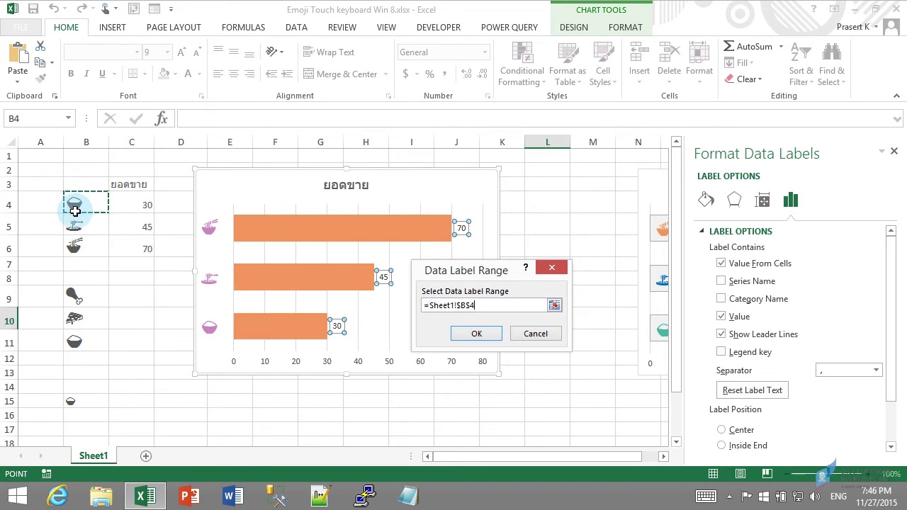
left_click(487, 330)
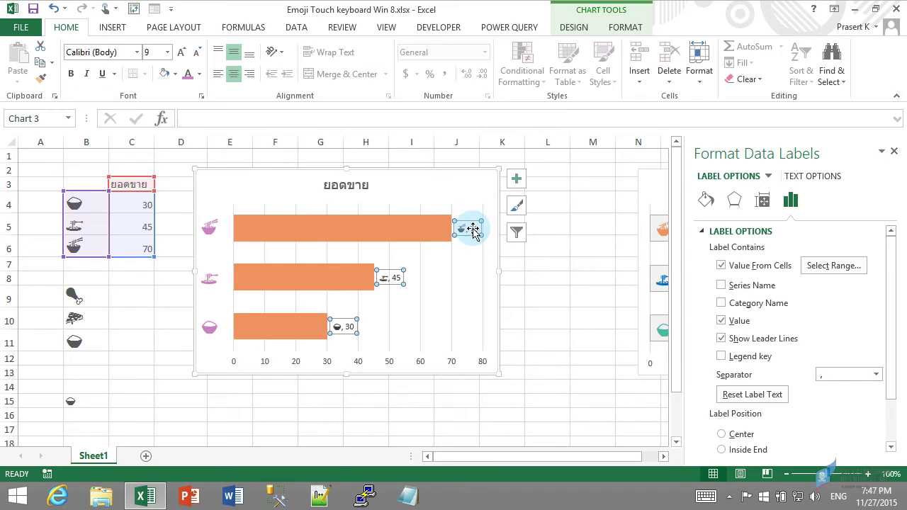
left_click(722, 322)
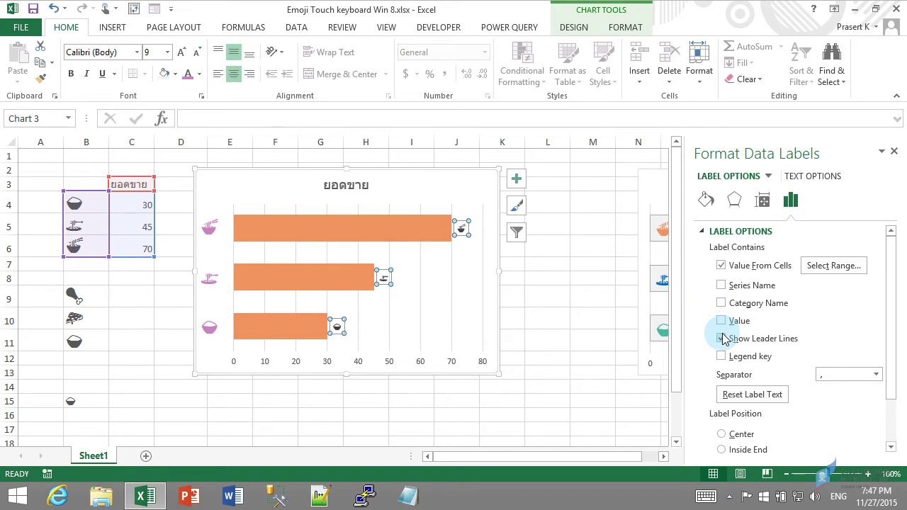
left_click(722, 338)
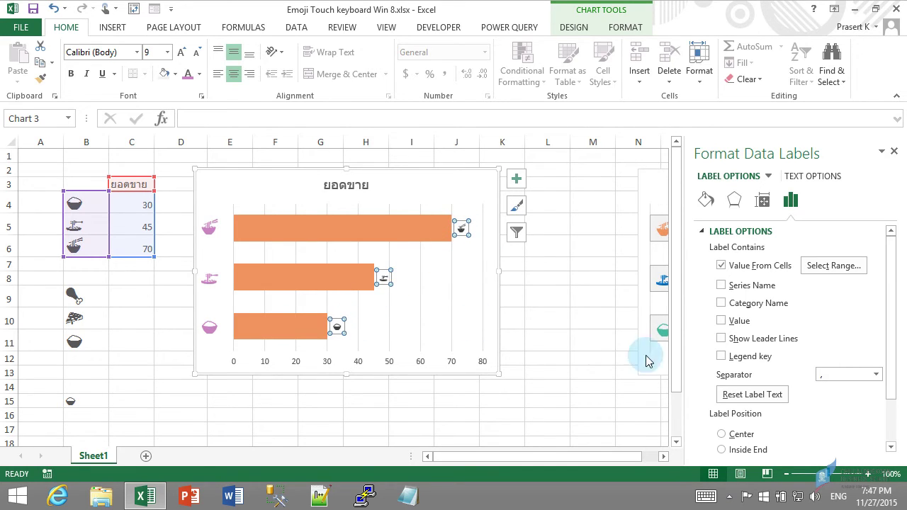
Try the Center and Inside End label positions, then settle on Inside Base for the emoji labels
left_click_drag(890, 290, 891, 380)
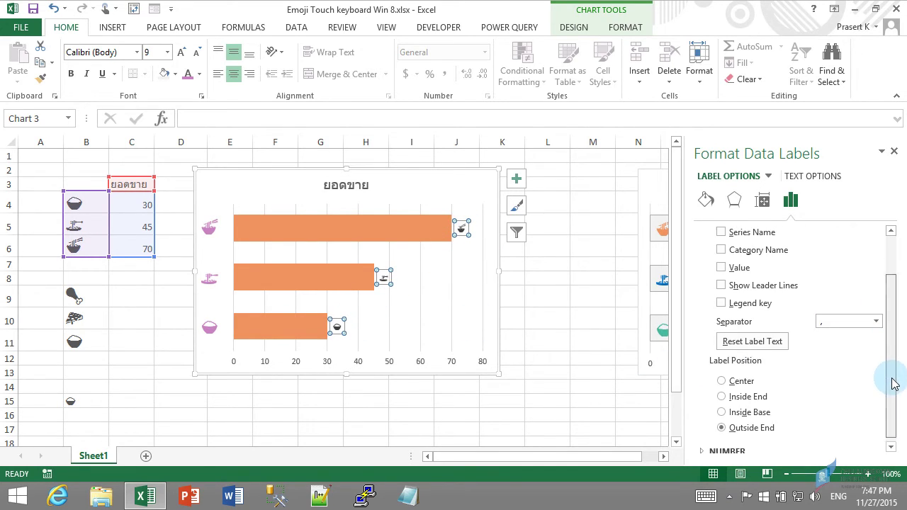
left_click(722, 381)
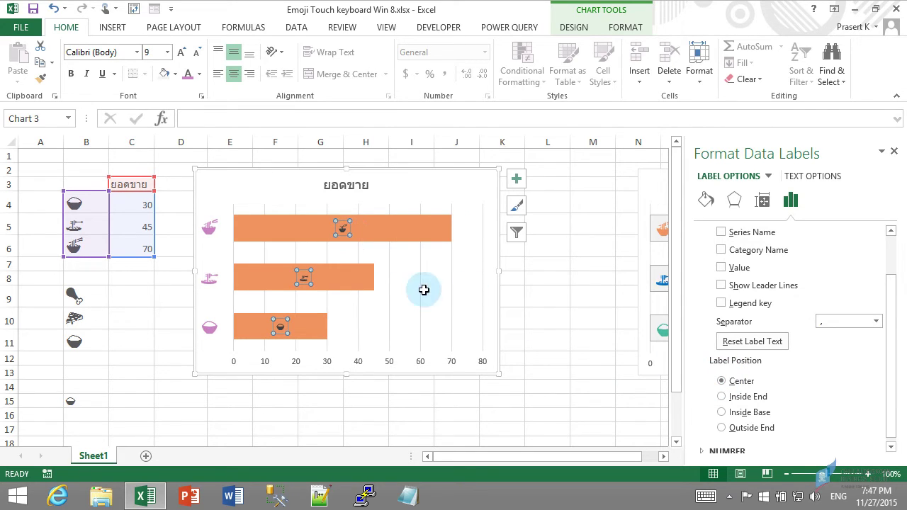
left_click(722, 396)
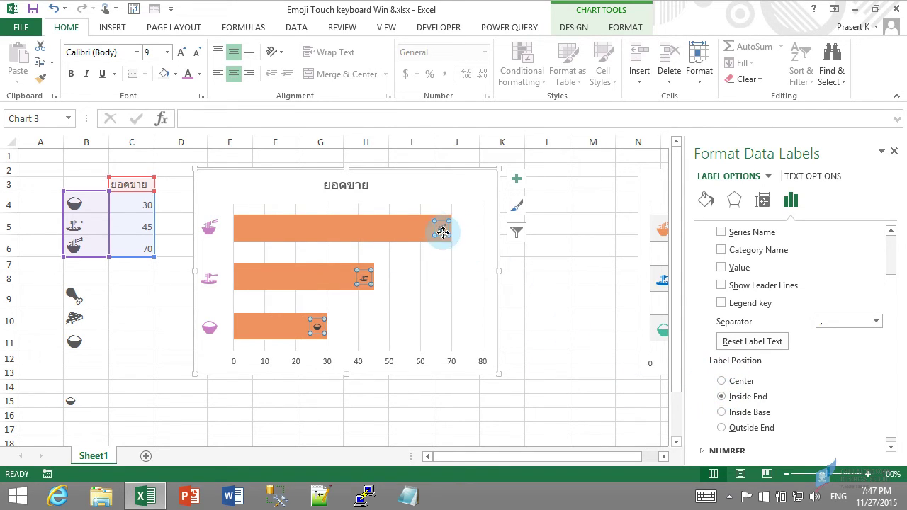
left_click(721, 413)
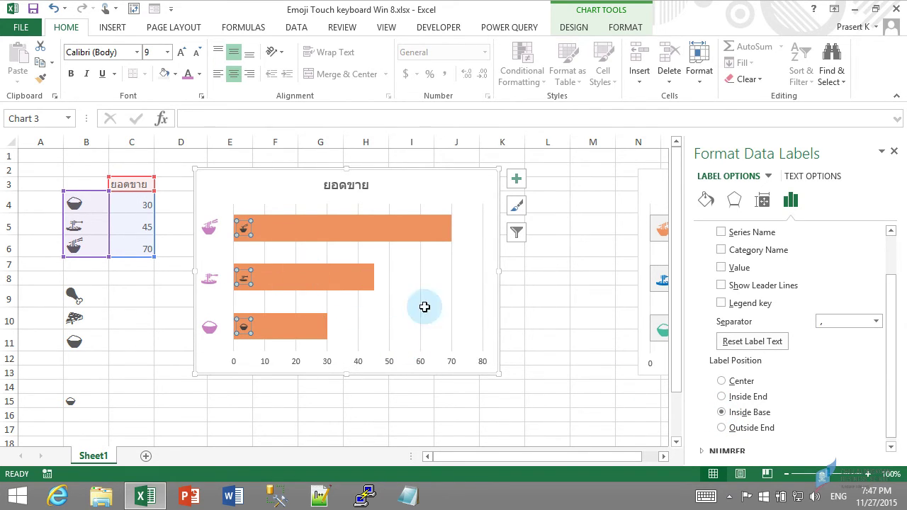
Close the Format Data Labels pane and increase the emoji labels' font size
left_click(893, 152)
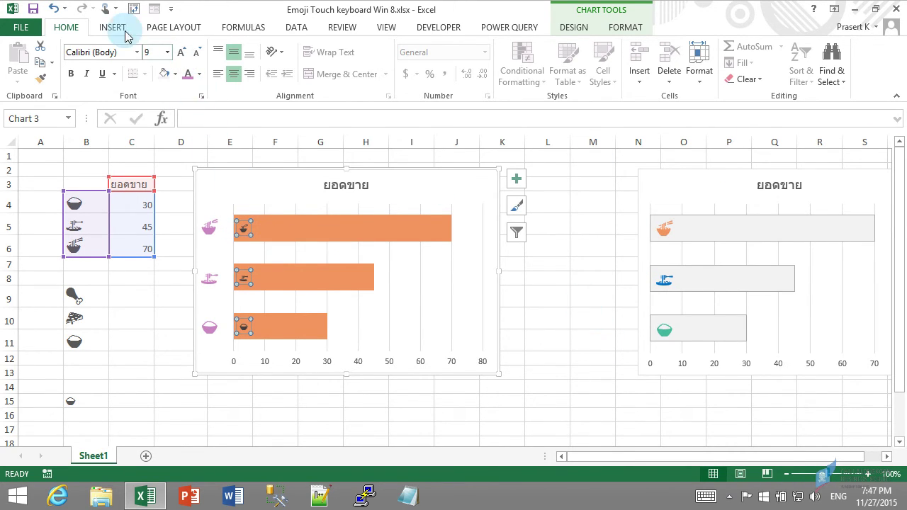
left_click(183, 56)
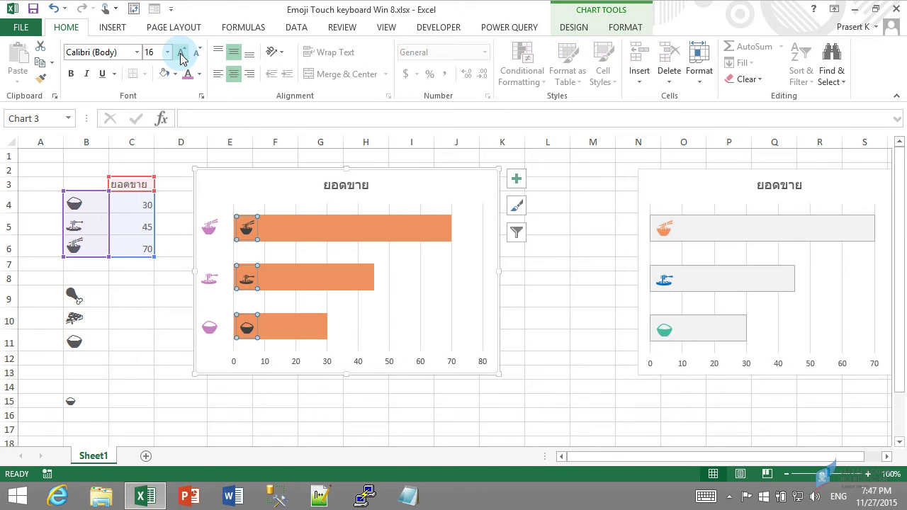
Delete the vertical axis emoji labels, then select the emoji data labels inside the bars
left_click(211, 232)
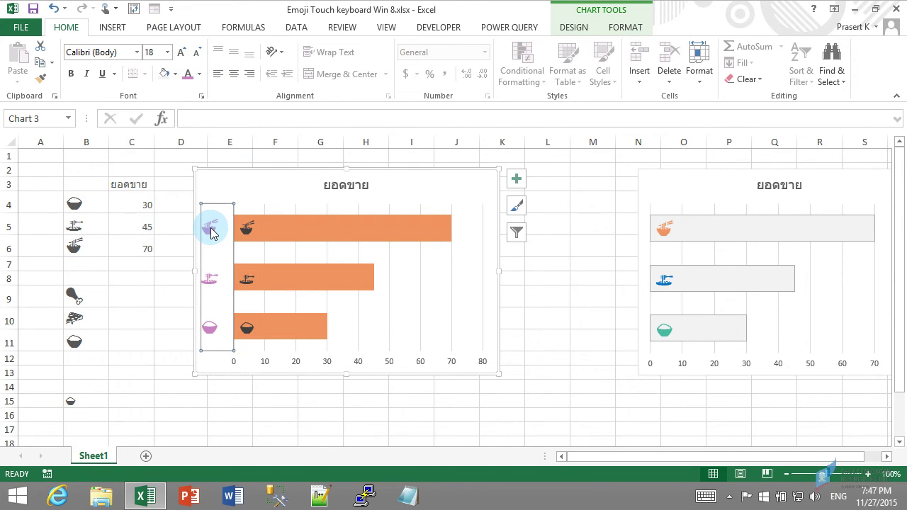
key("Delete")
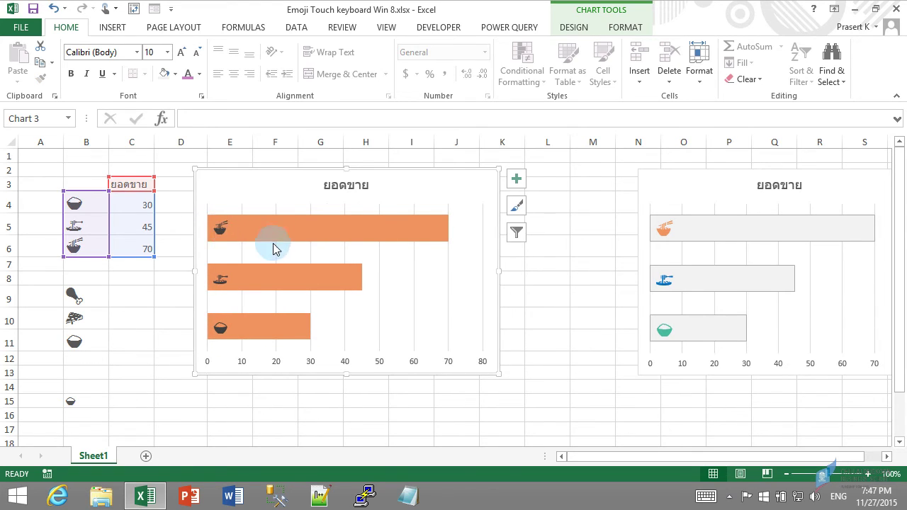
left_click(220, 230)
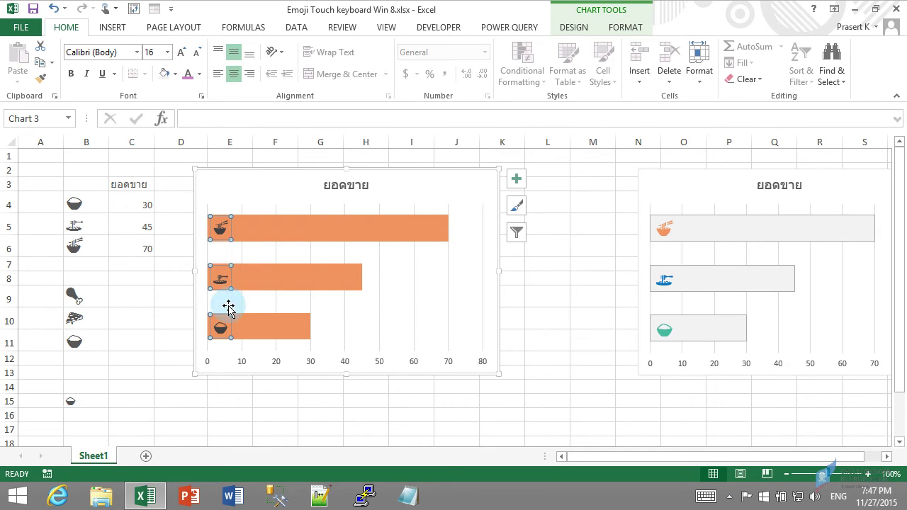
Make the top bar's emoji label pink-purple, then select the chart's bar series
left_click(221, 229)
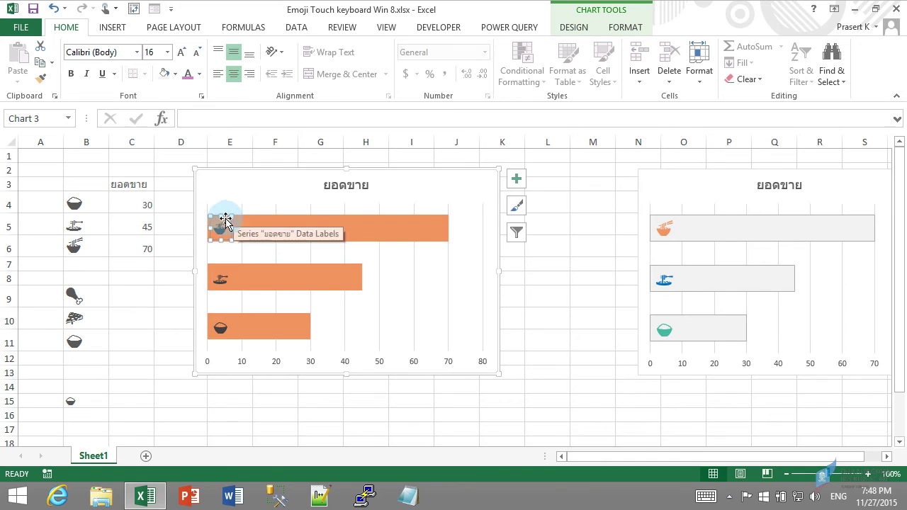
left_click(199, 75)
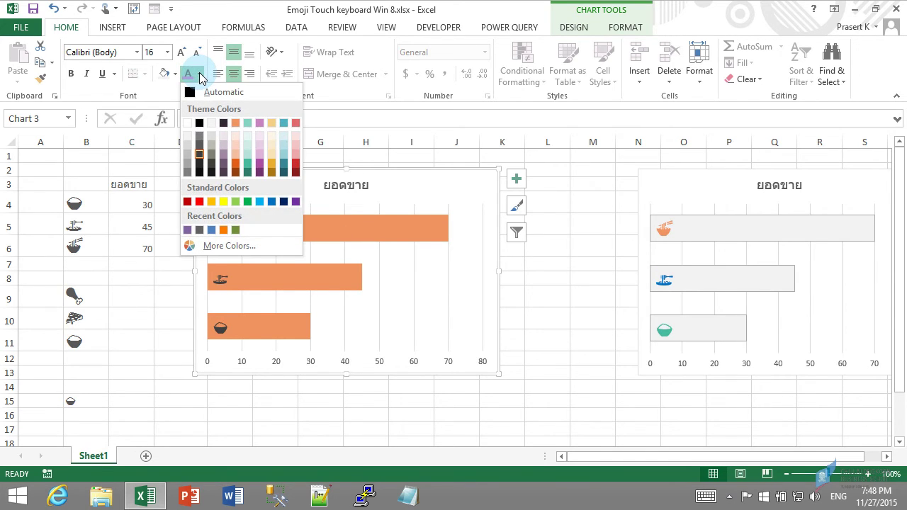
left_click(259, 124)
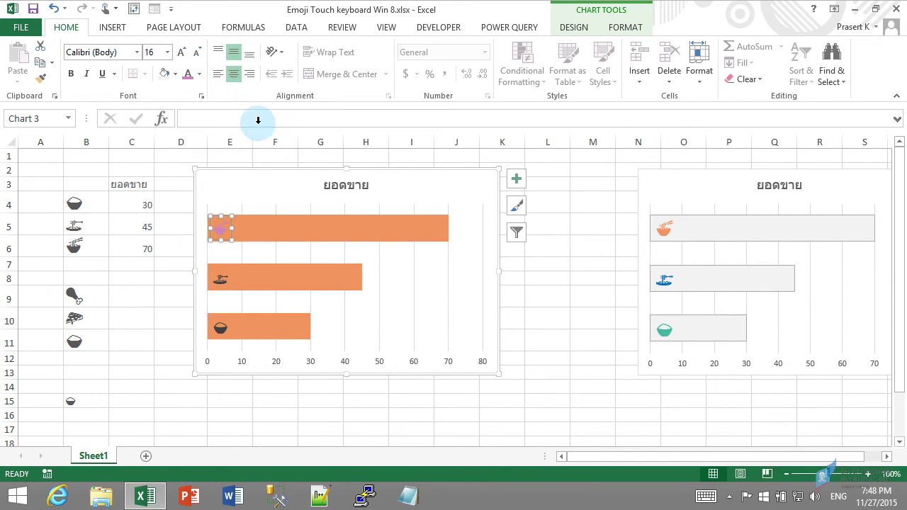
left_click(257, 198)
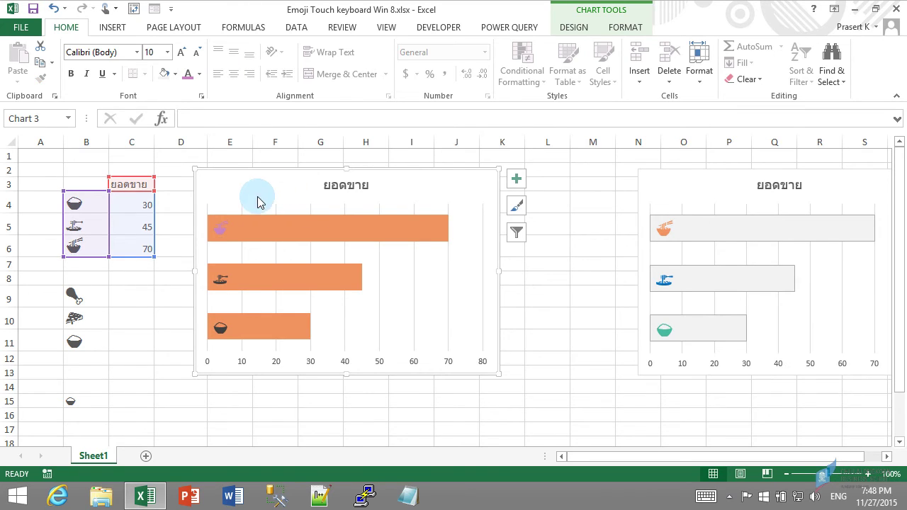
left_click(291, 226)
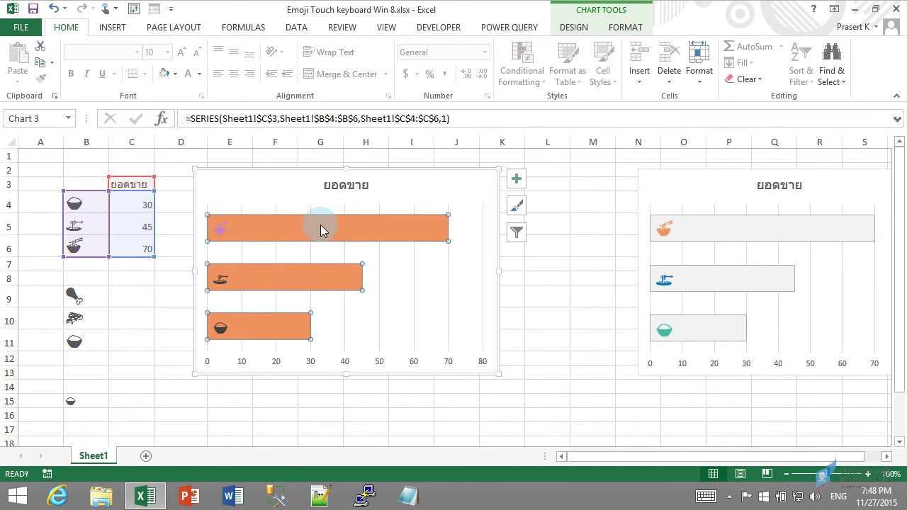
Apply the pale Shape Fill colour to the chart's bars
left_click(616, 28)
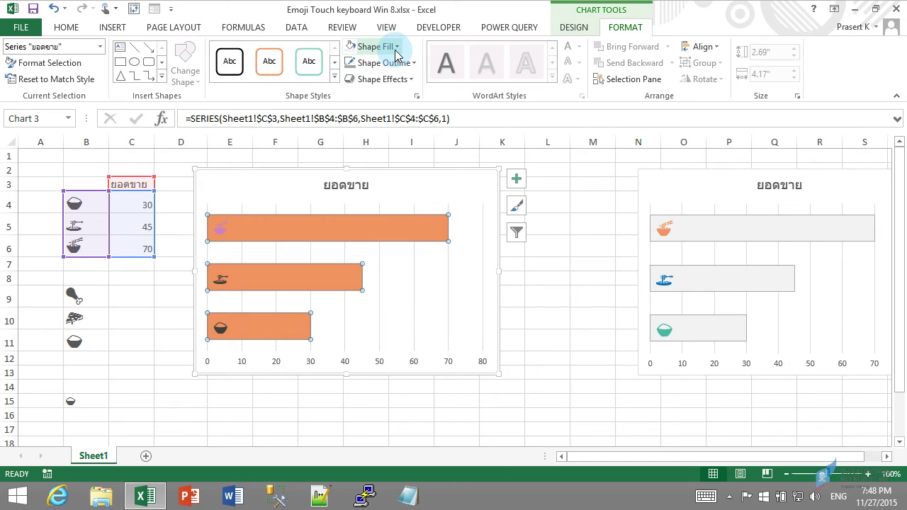
left_click(395, 48)
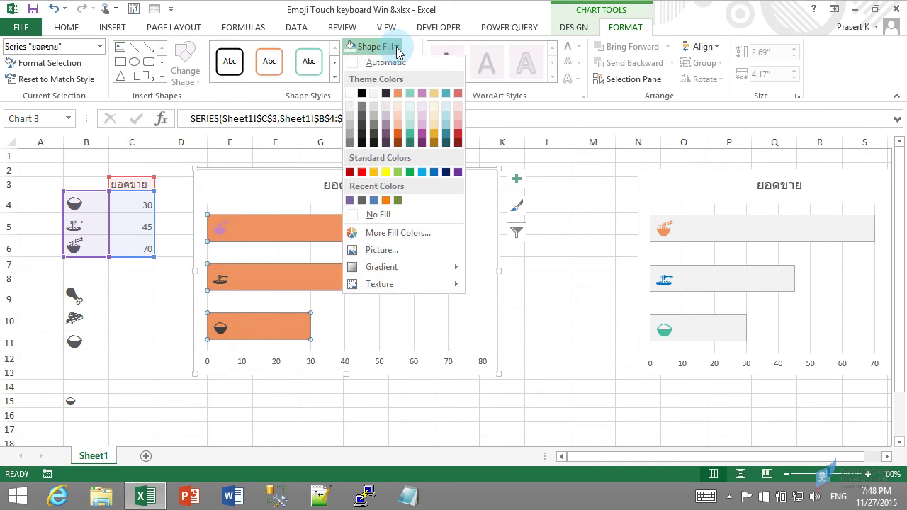
left_click(434, 110)
left_click(535, 316)
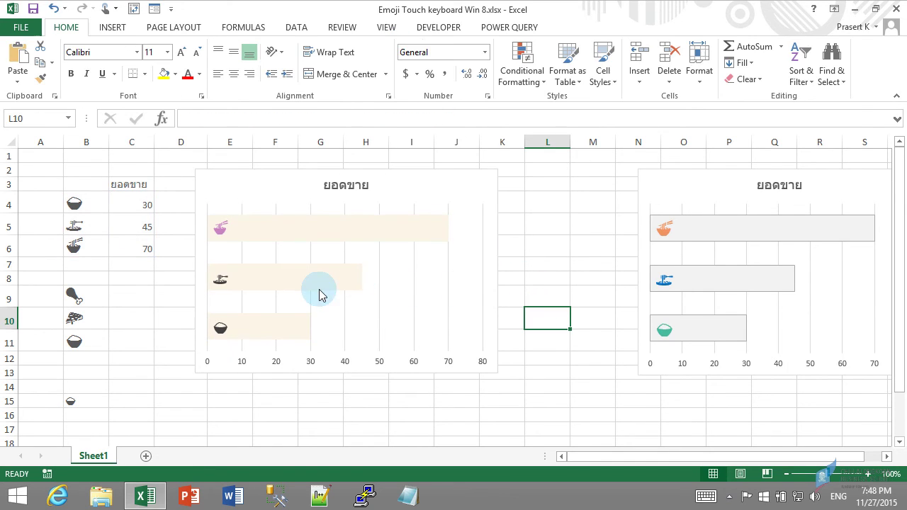
Colour the middle bar's emoji data label teal
left_click(221, 279)
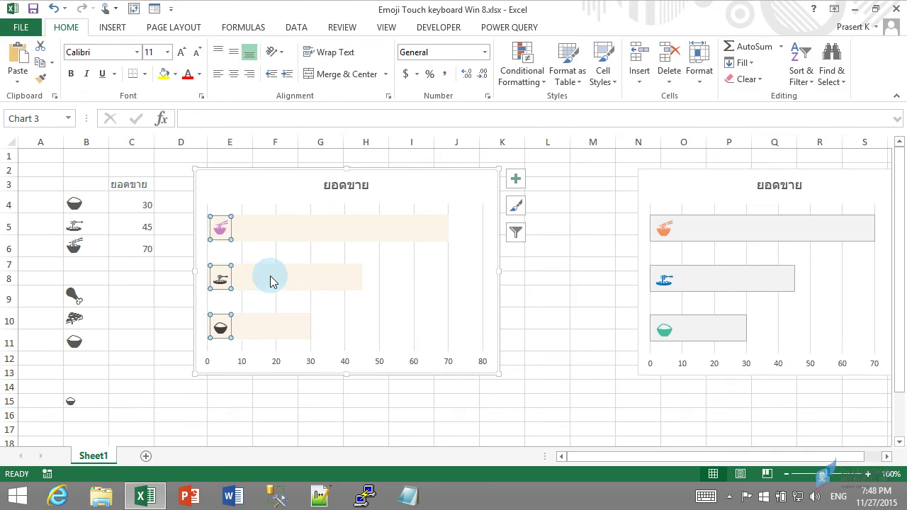
left_click(220, 279)
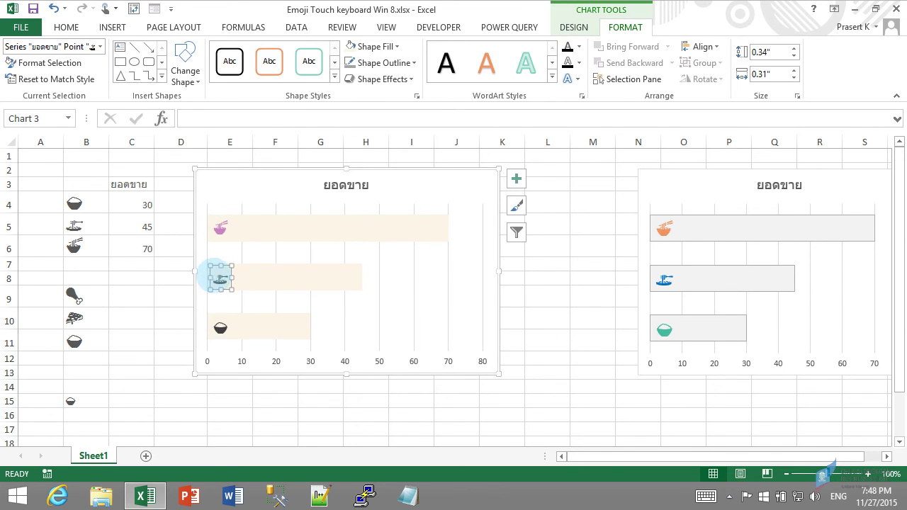
left_click(69, 27)
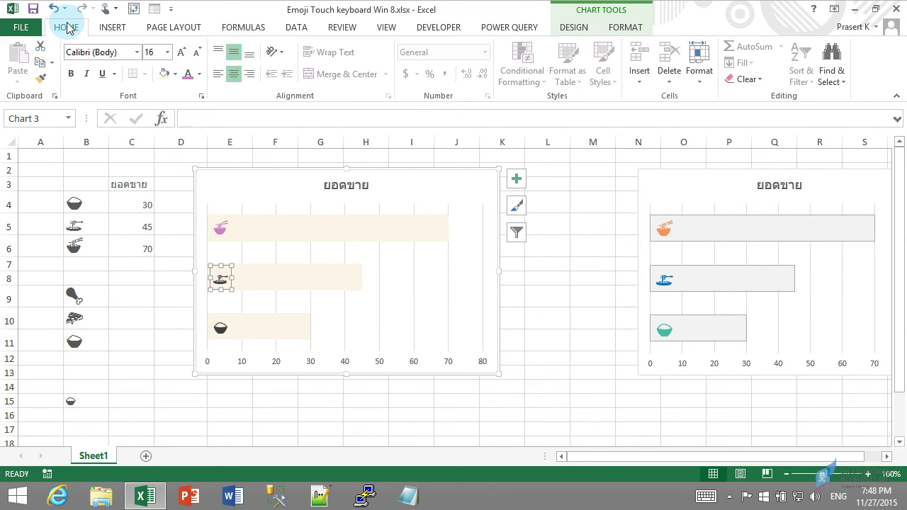
left_click(200, 75)
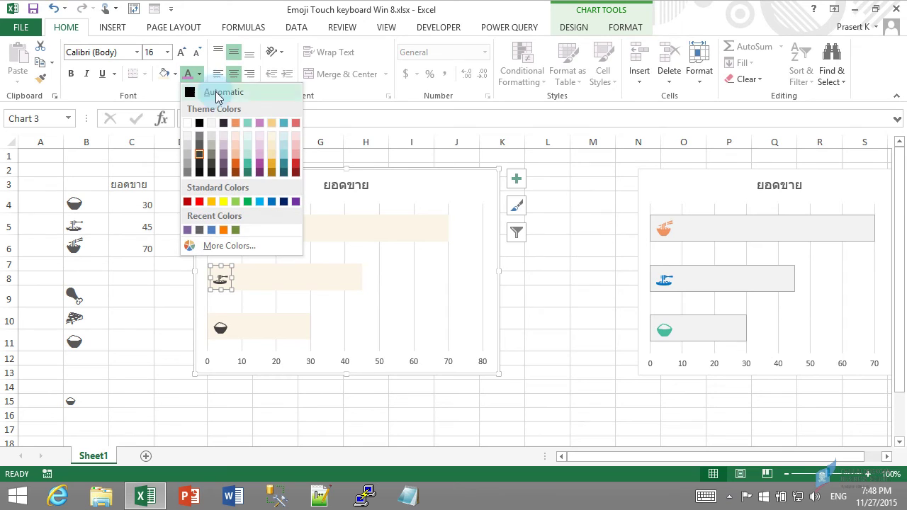
left_click(250, 168)
Colour the bottom bar's emoji data label blue
left_click(220, 327)
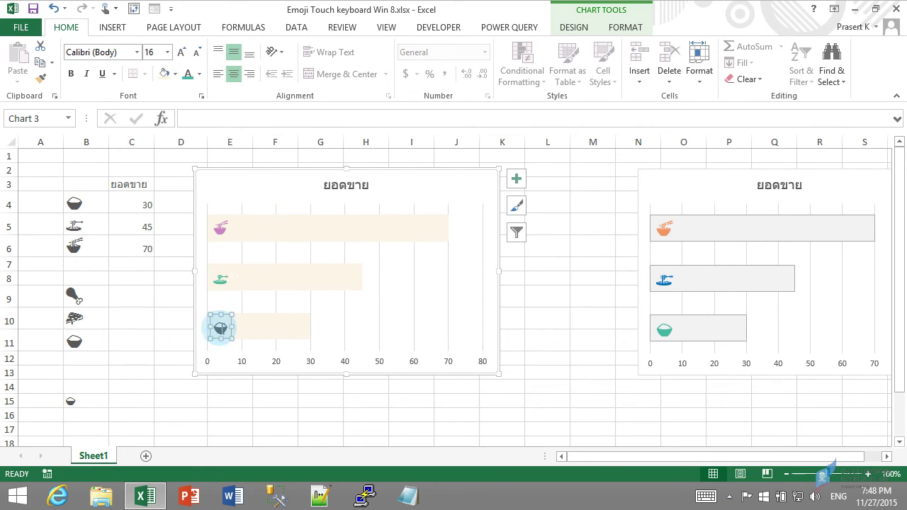
left_click(203, 74)
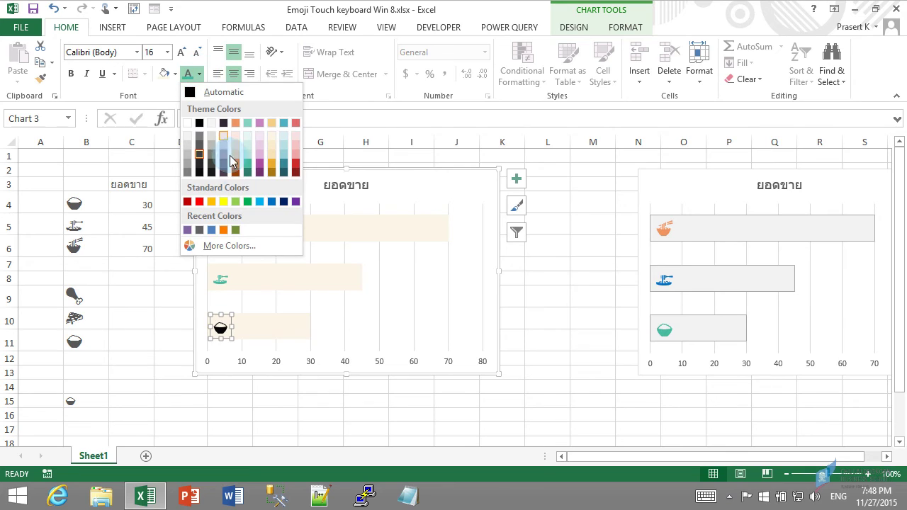
left_click(260, 201)
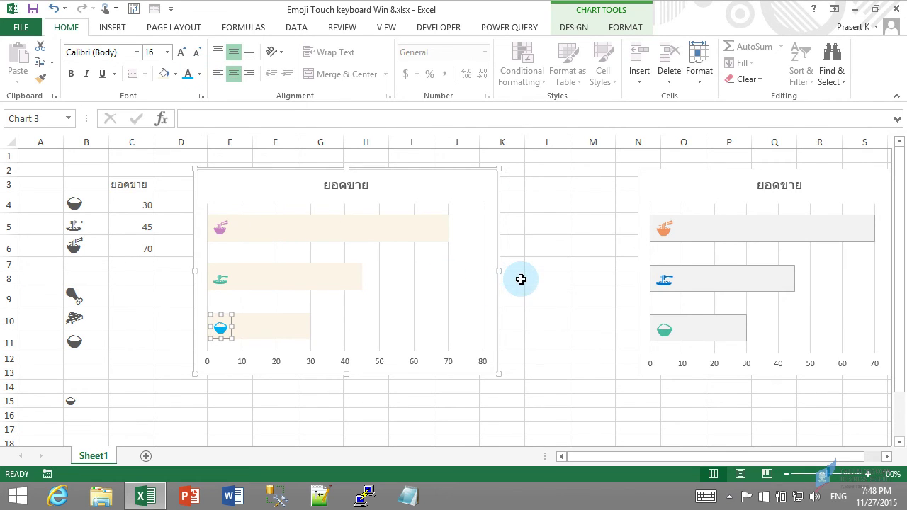
left_click(516, 277)
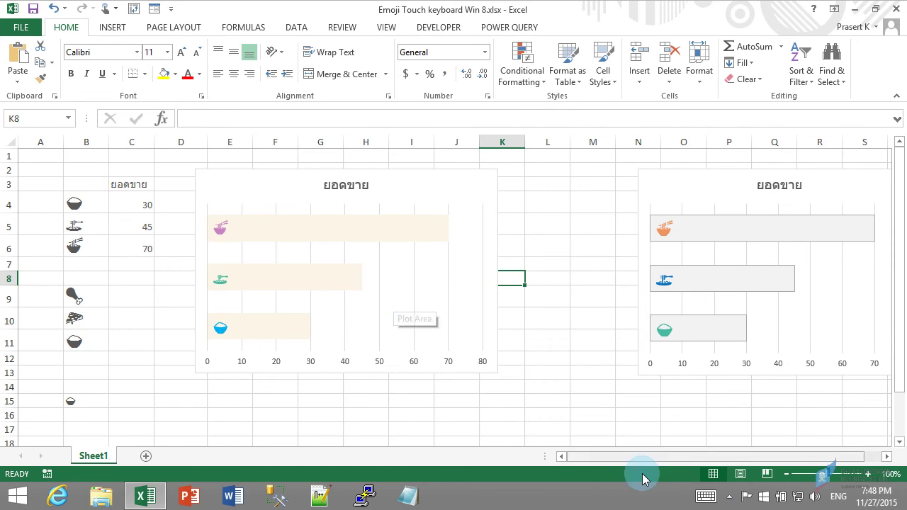
Show the touch keyboard's emoji panel, select cell C8, then close the keyboard and go to Insert
left_click(705, 495)
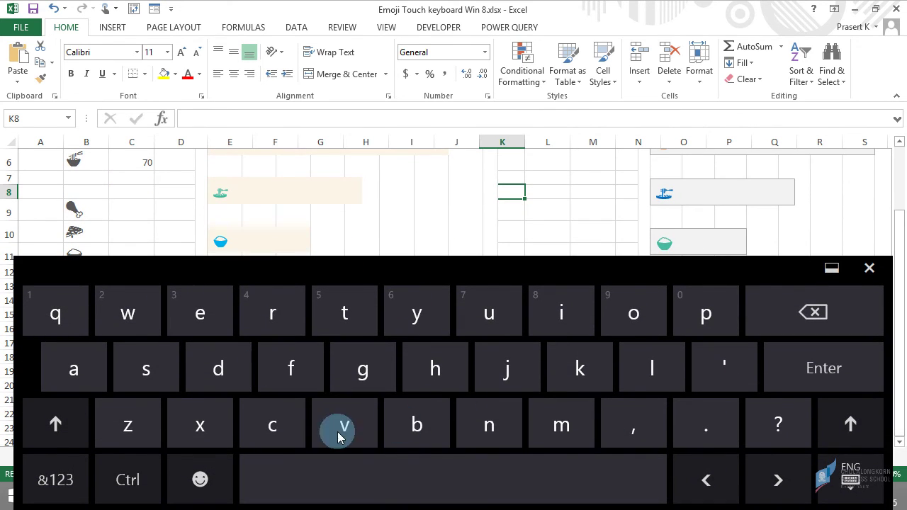
left_click(198, 476)
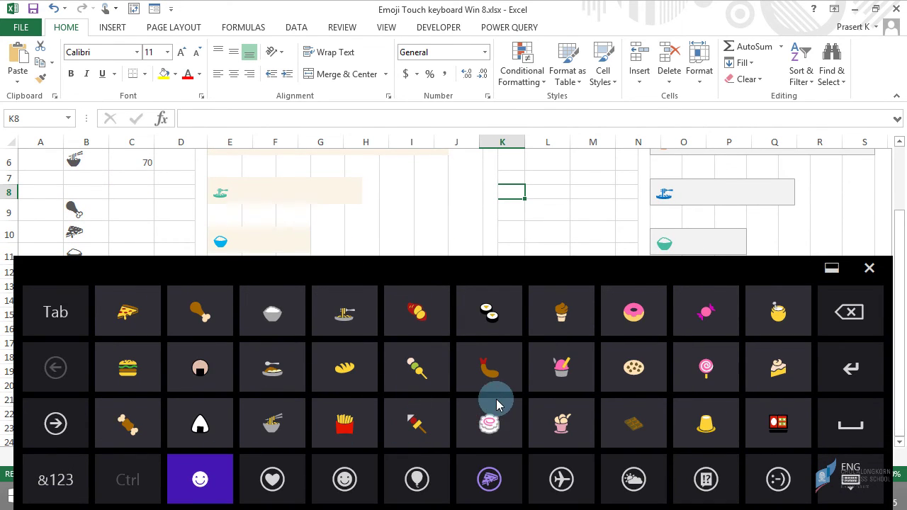
left_click(131, 192)
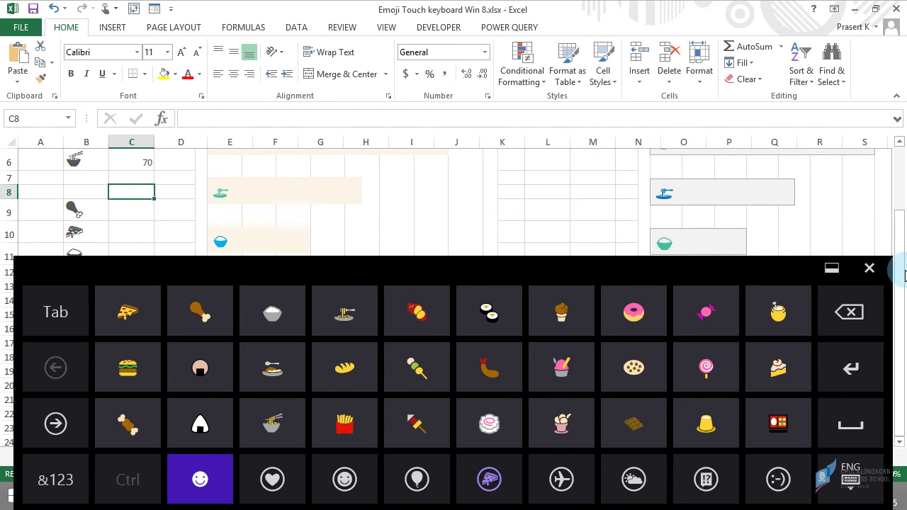
left_click(869, 268)
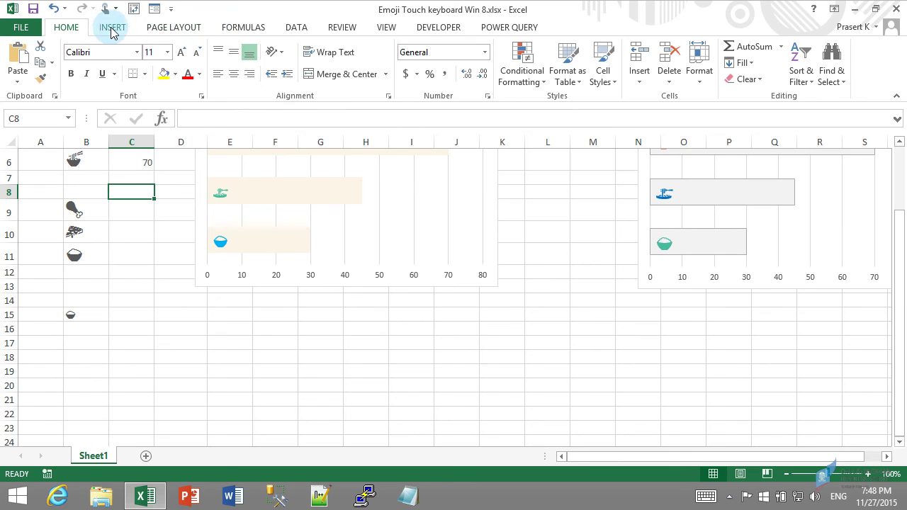
left_click(119, 28)
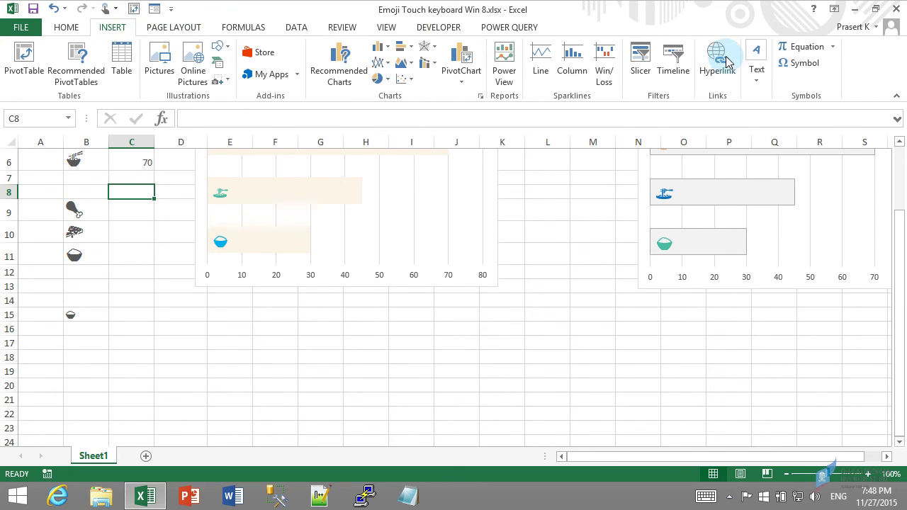
In the Symbol dialog, pick Segoe UI Emoji, browse Extended Characters - Plane 1, then cancel
left_click(803, 66)
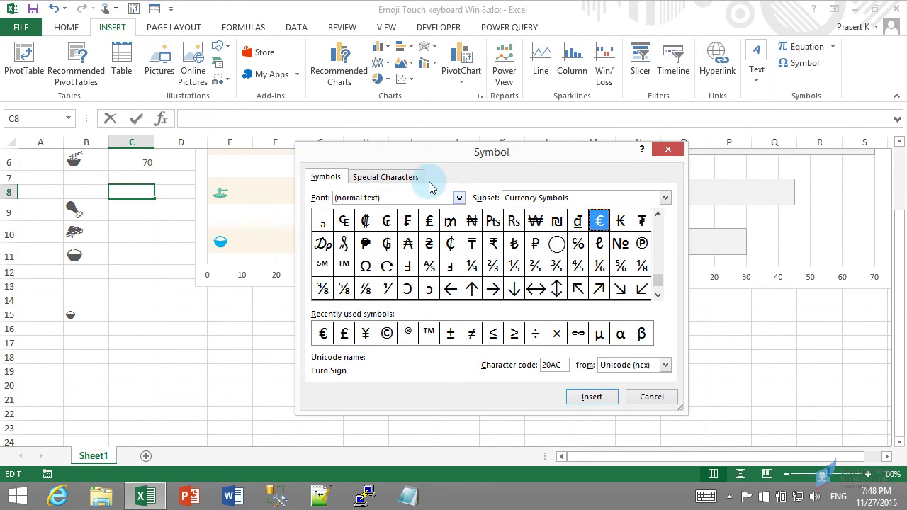
left_click(461, 198)
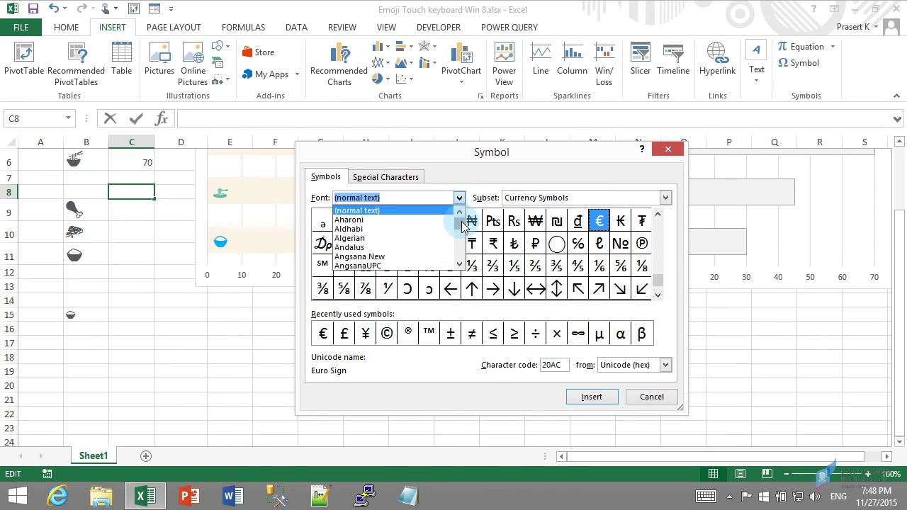
mouse_move(459, 222)
left_mouse_down()
mouse_move(467, 261)
mouse_move(466, 248)
left_mouse_up()
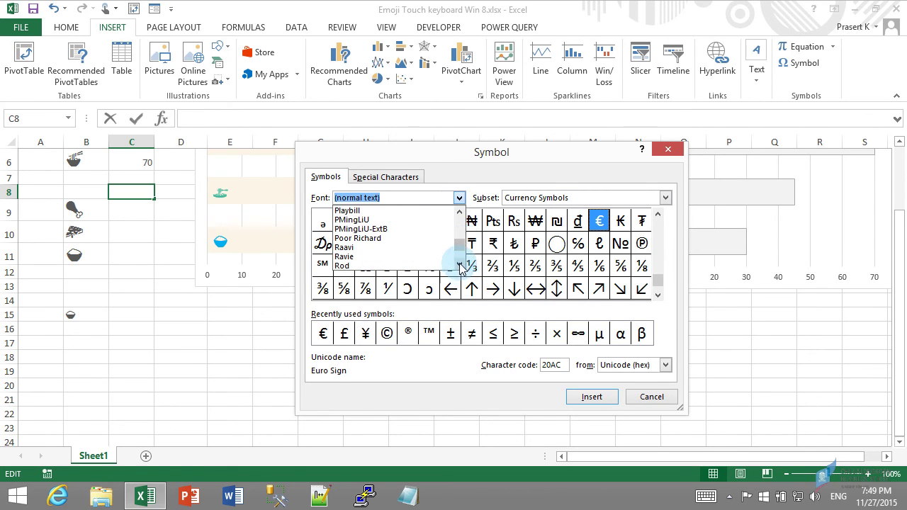
left_click(460, 264)
left_click(460, 264)
left_click(459, 264)
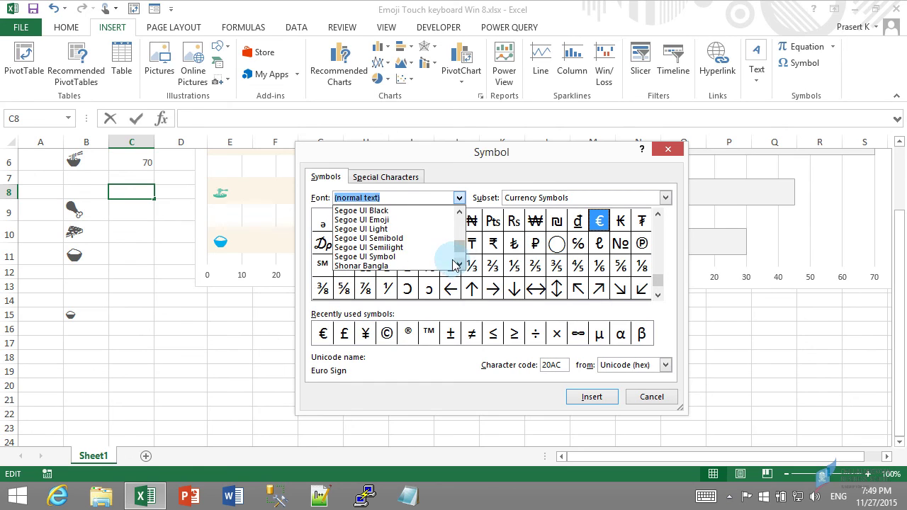
left_click(397, 219)
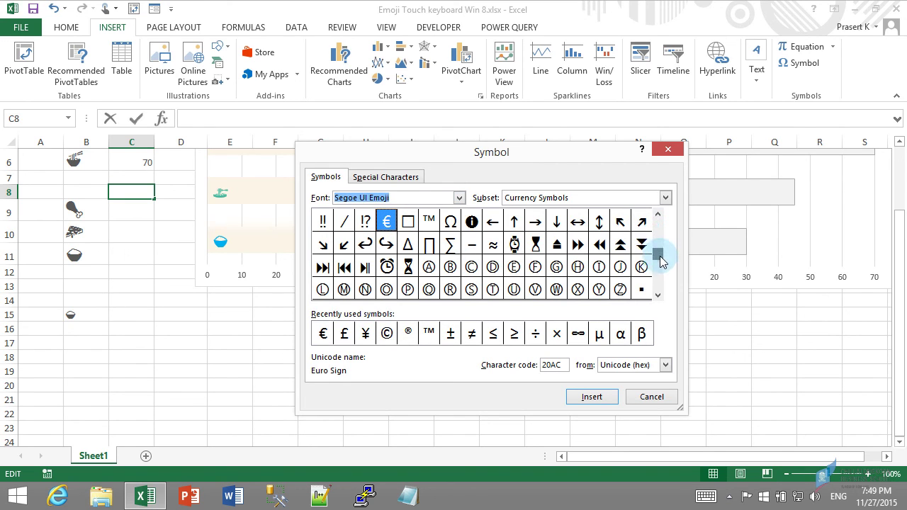
left_click_drag(661, 239, 658, 263)
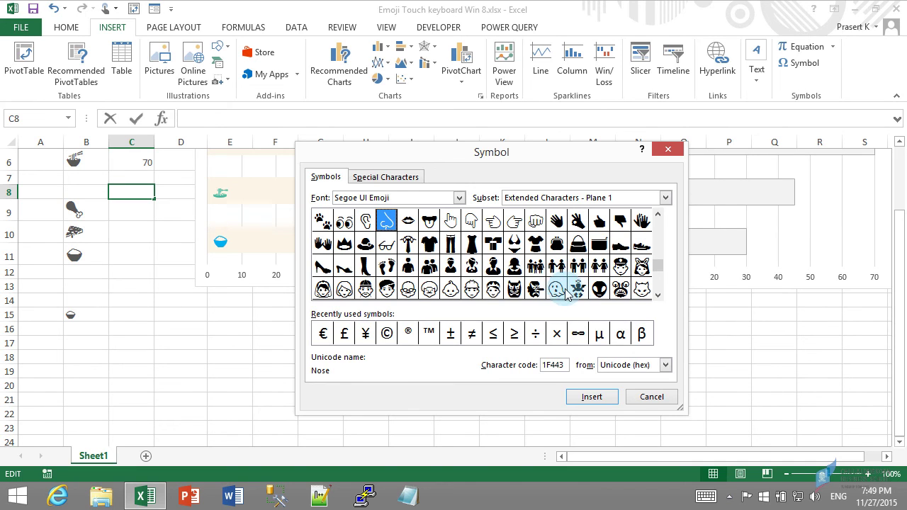
left_click(648, 397)
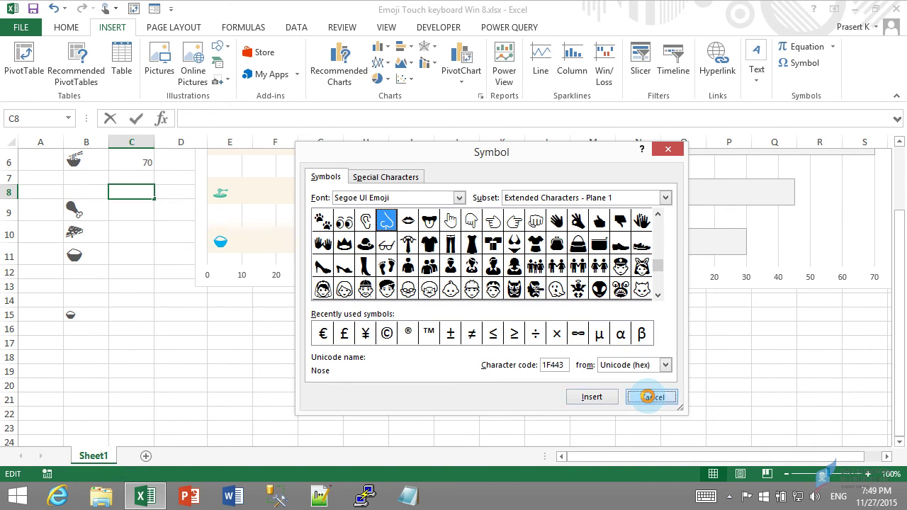
Reopen the taskbar touch keyboard and switch it to the emoji panel
left_click(705, 495)
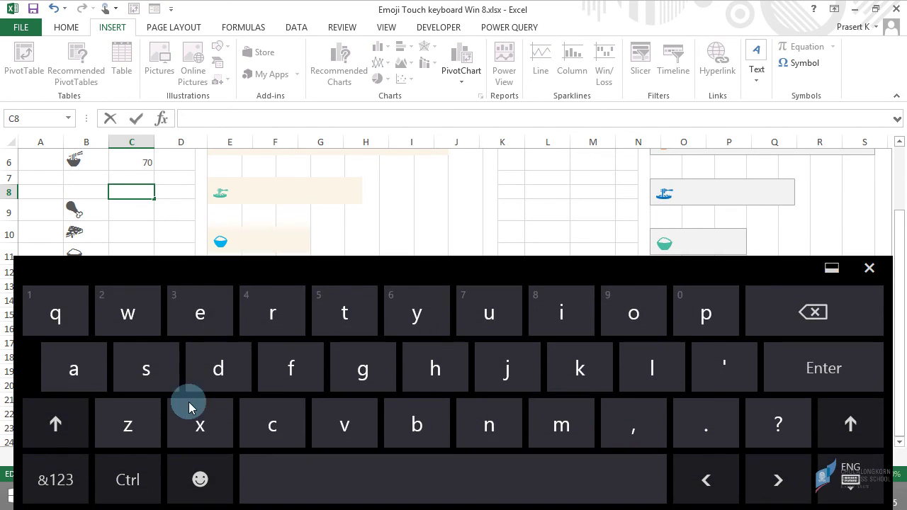
left_click(200, 479)
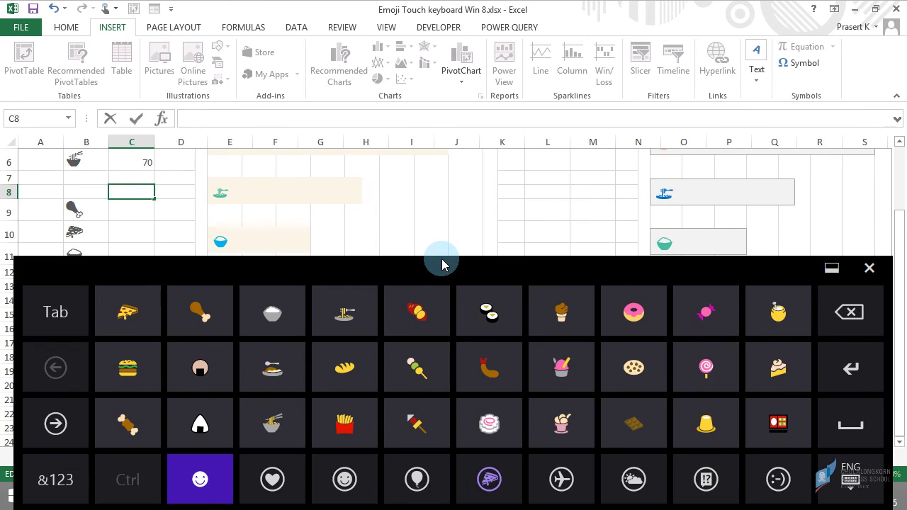